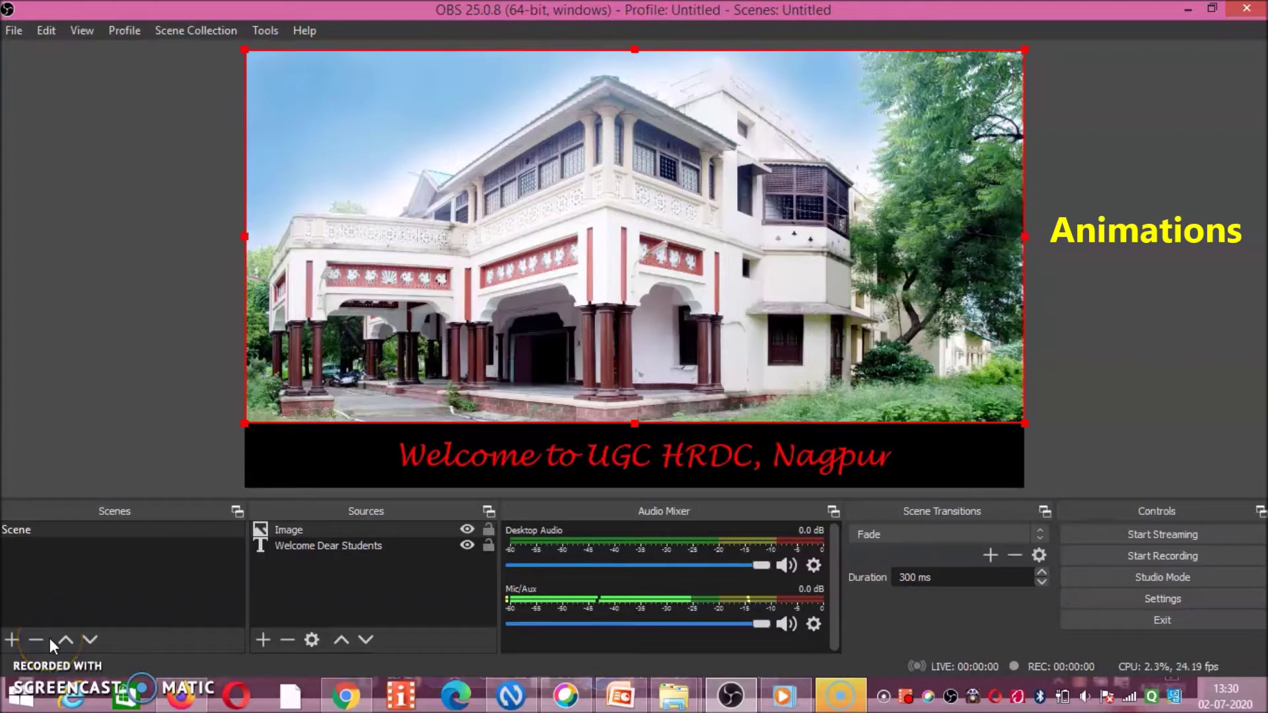
Step: Select the Welcome Dear Students text, then the building image in the preview
click(309, 548)
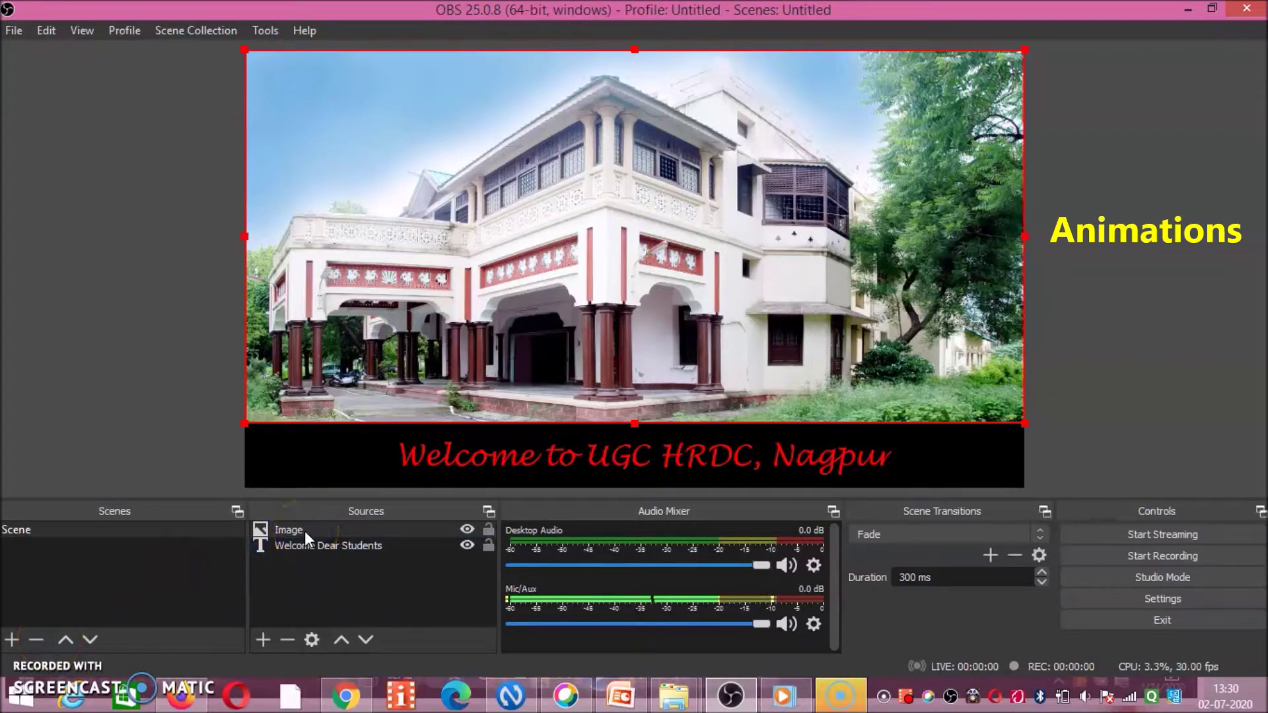
click(305, 545)
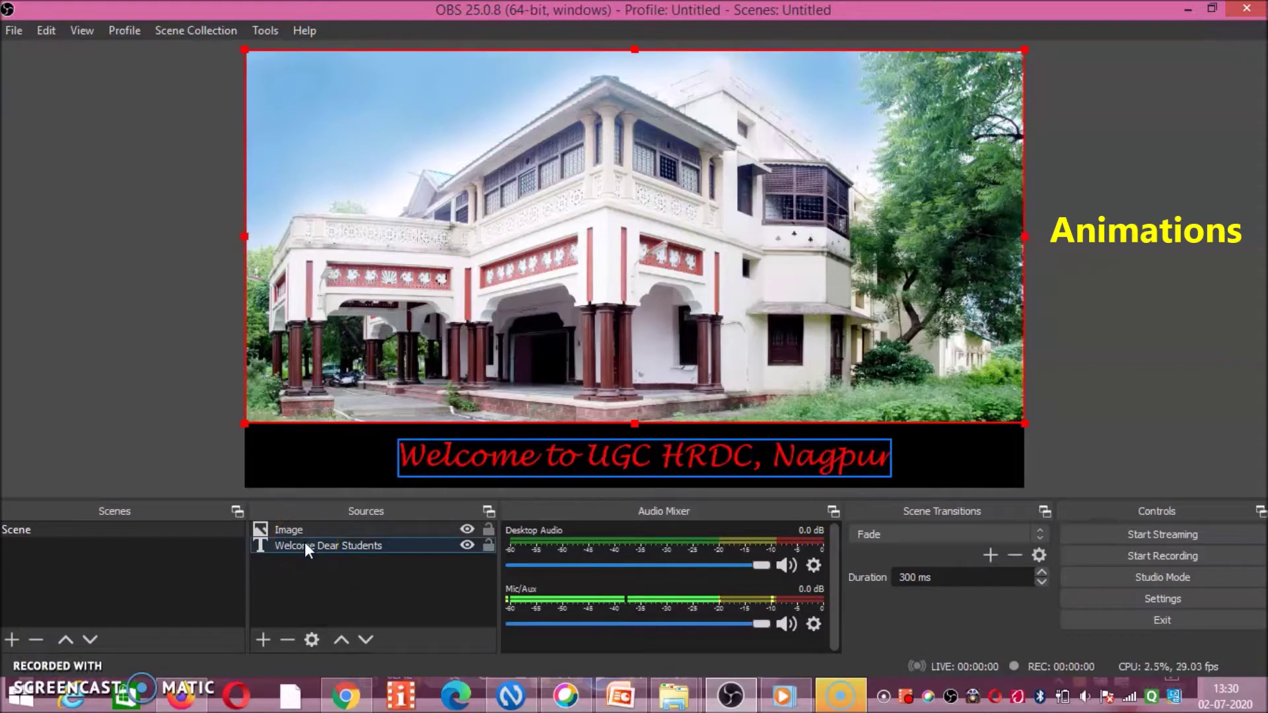
click(482, 466)
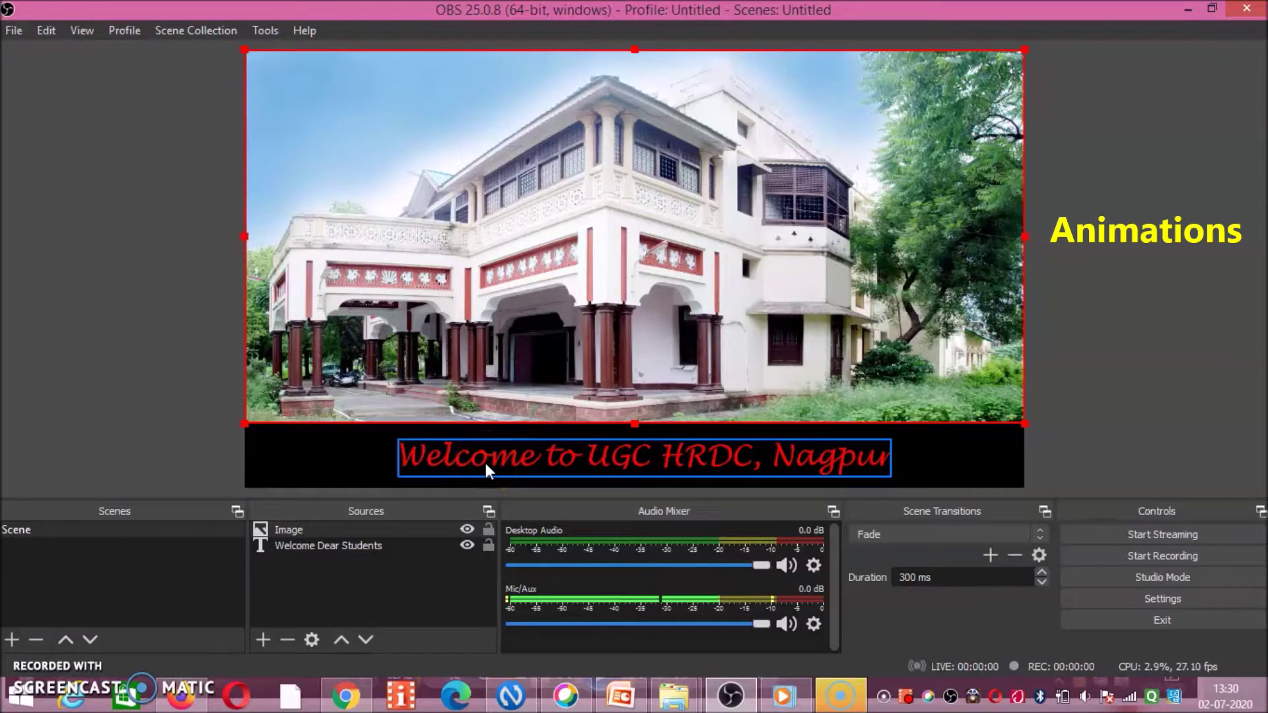
click(553, 316)
click(544, 292)
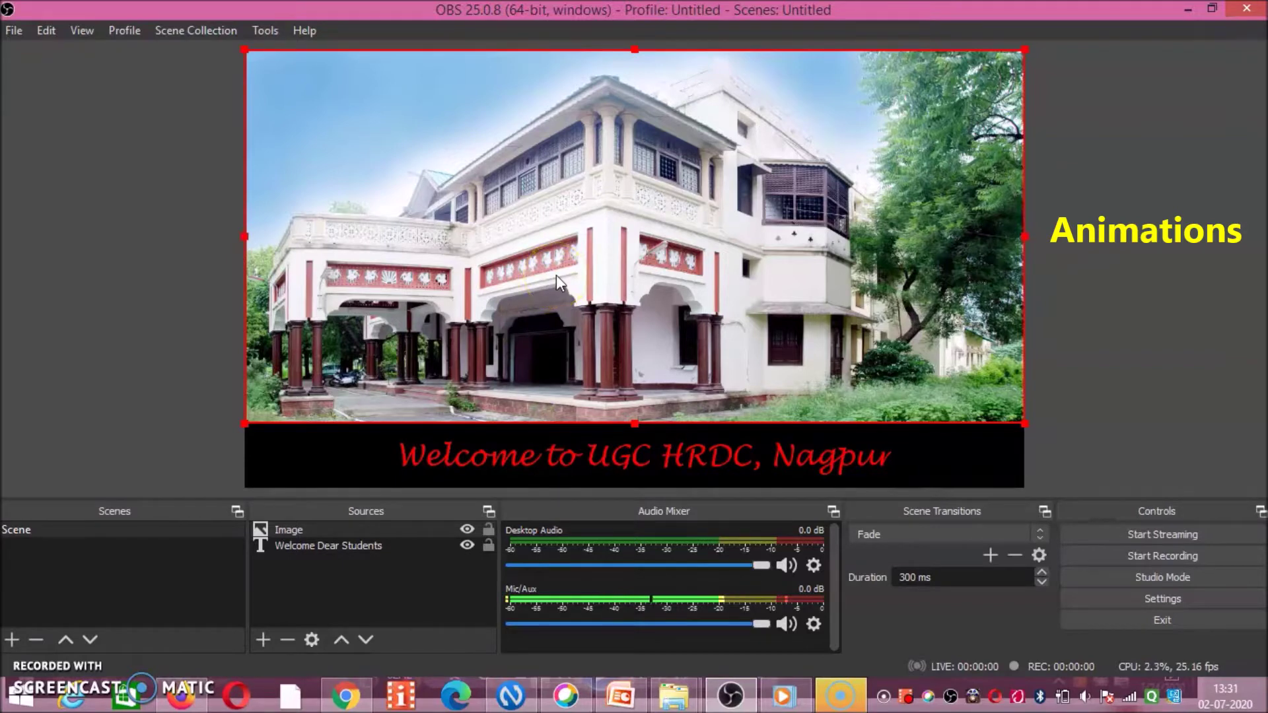
click(565, 232)
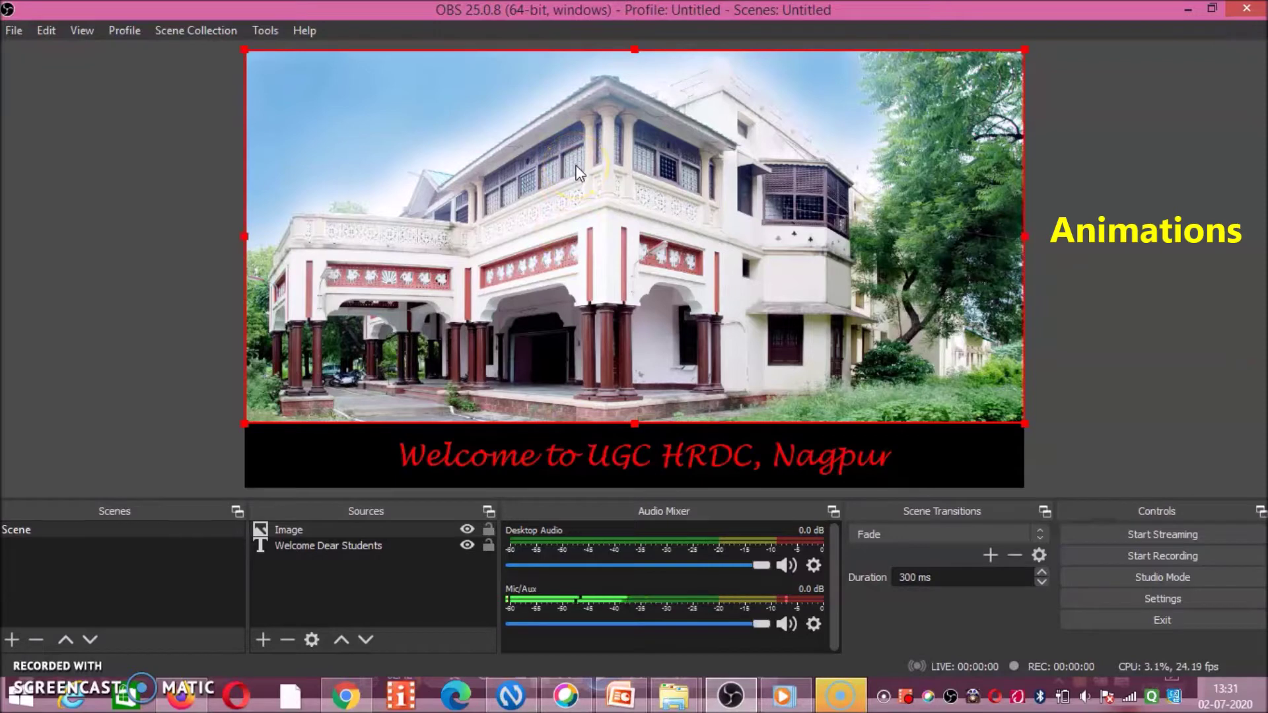
Step: Open the Filters dialog for the building image and move it up and right
right_click(605, 184)
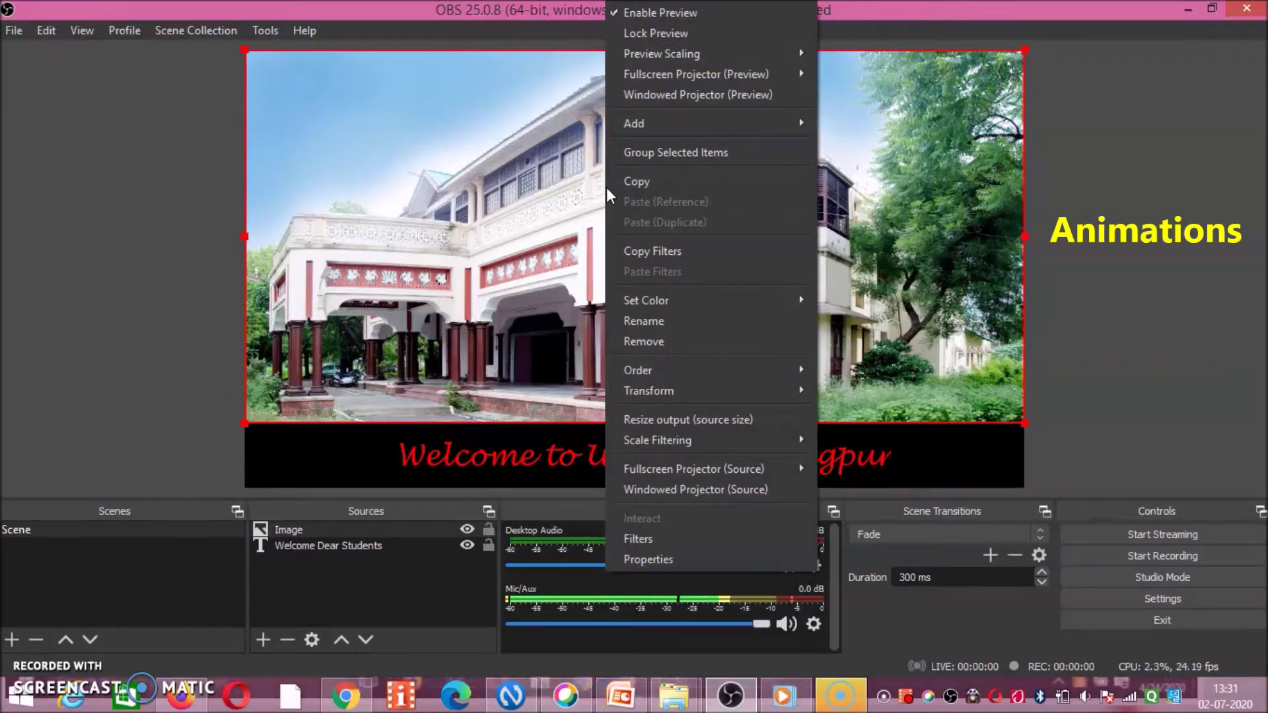
click(644, 536)
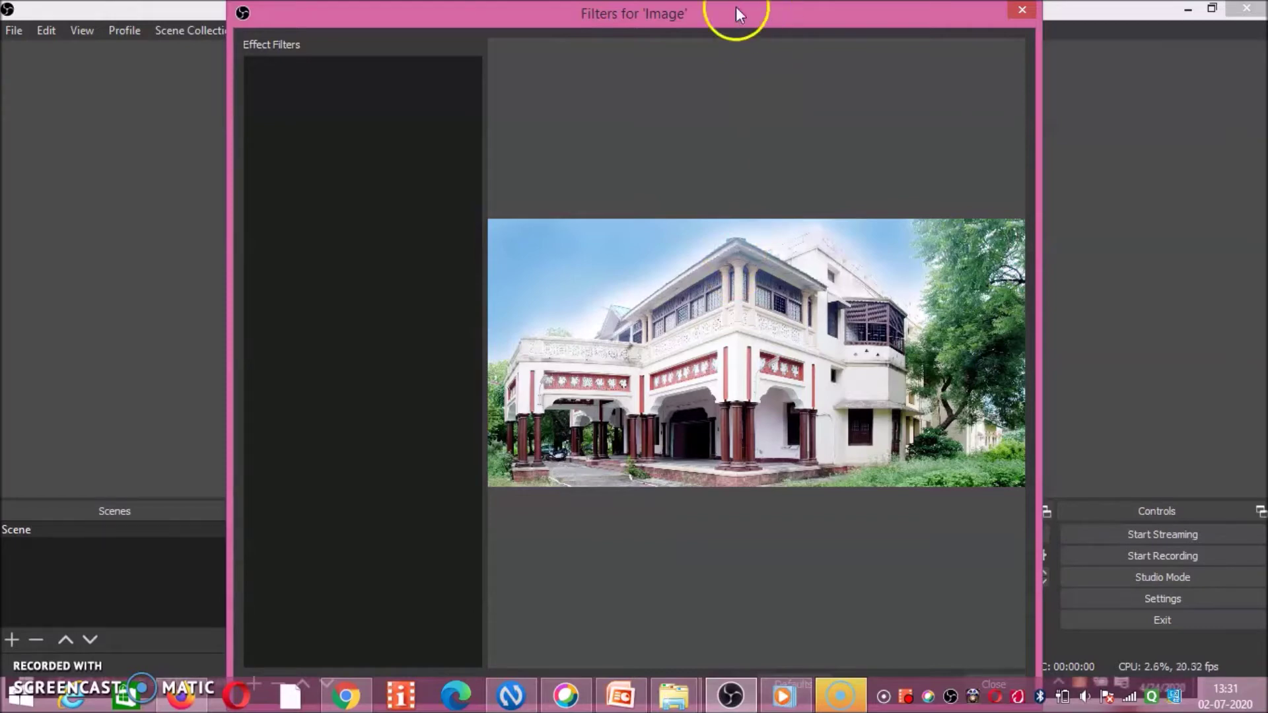
drag(733, 2, 731, 108)
click(719, 157)
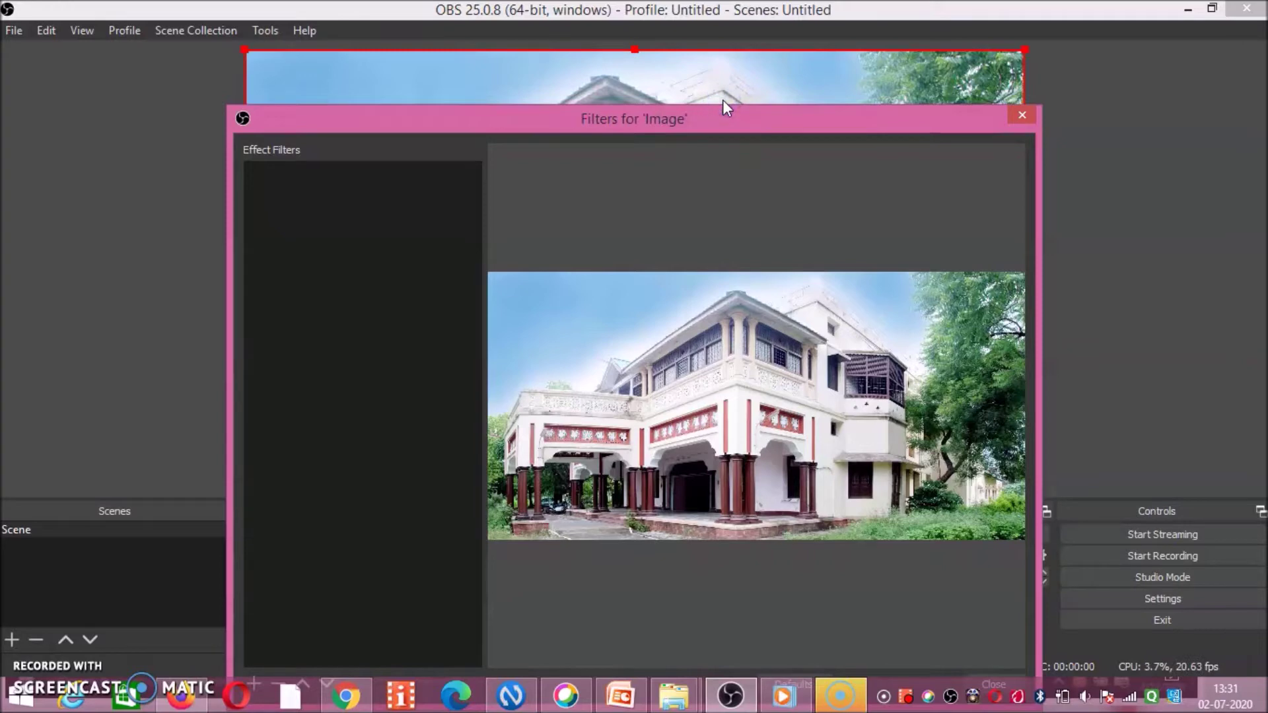
drag(742, 113, 789, 38)
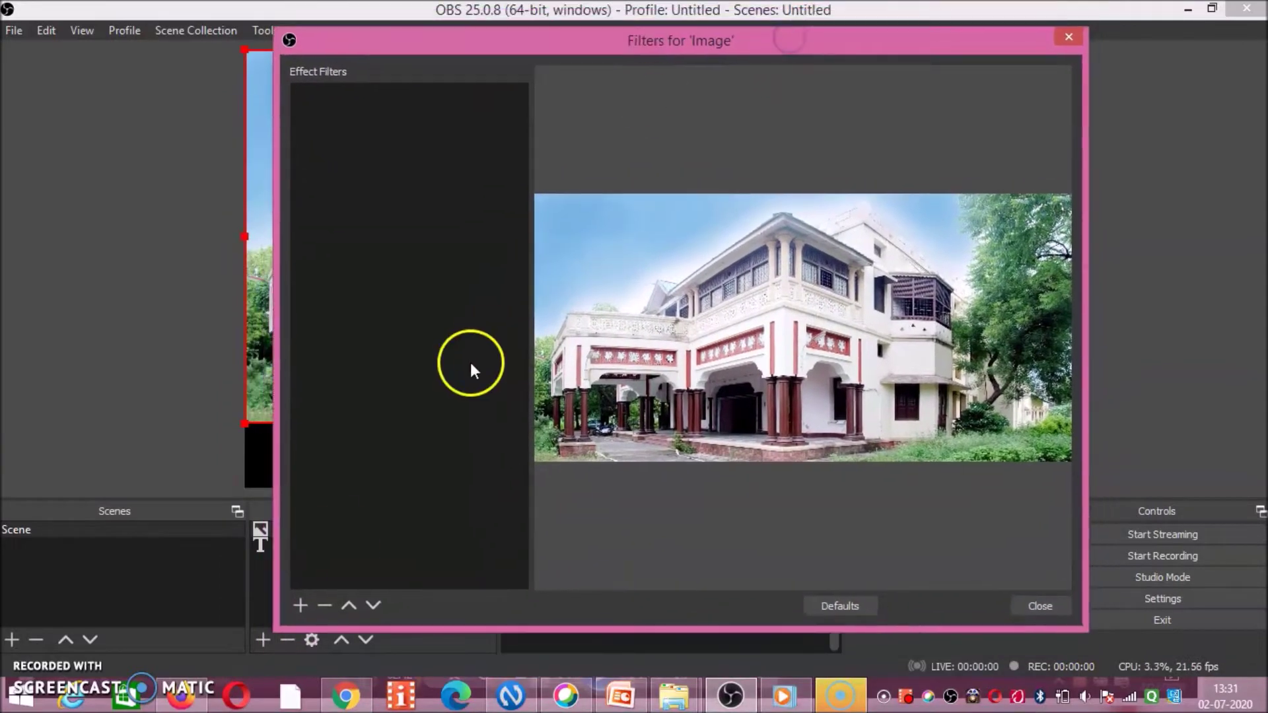
click(300, 605)
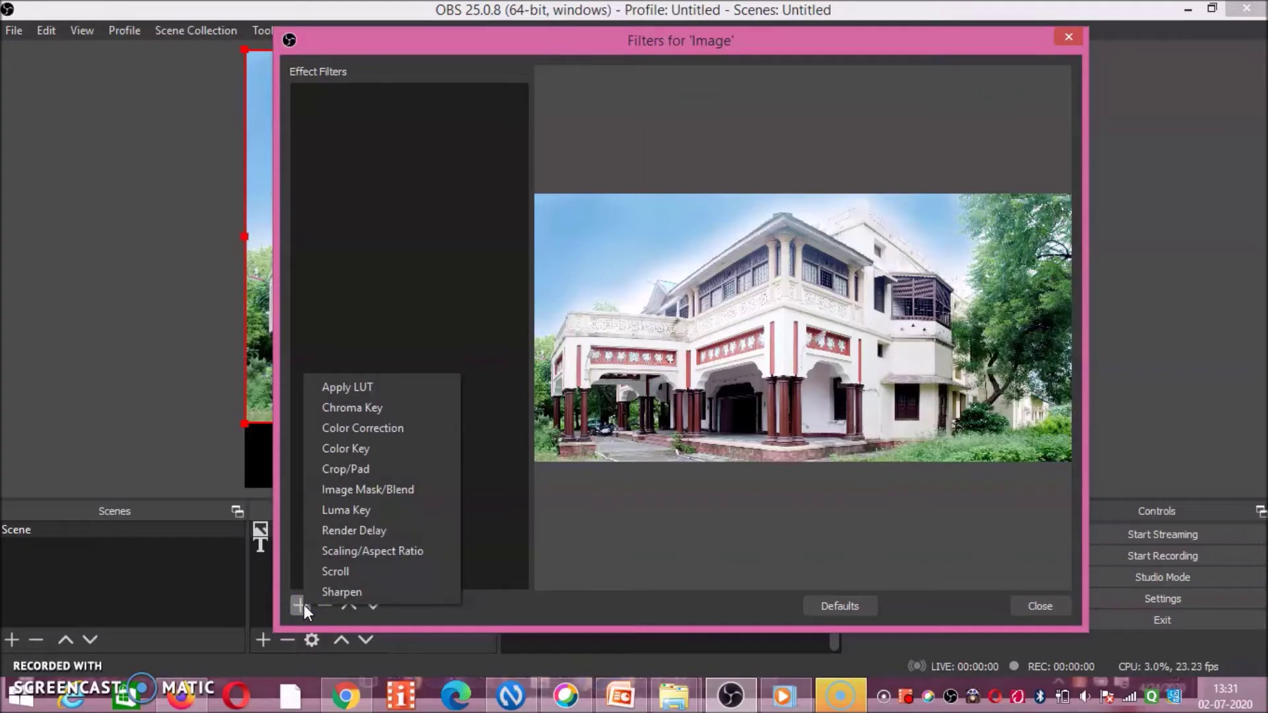
Step: Add a Scroll filter to the image with horizontal speed 73 and vertical speed 44
drag(304, 604, 335, 576)
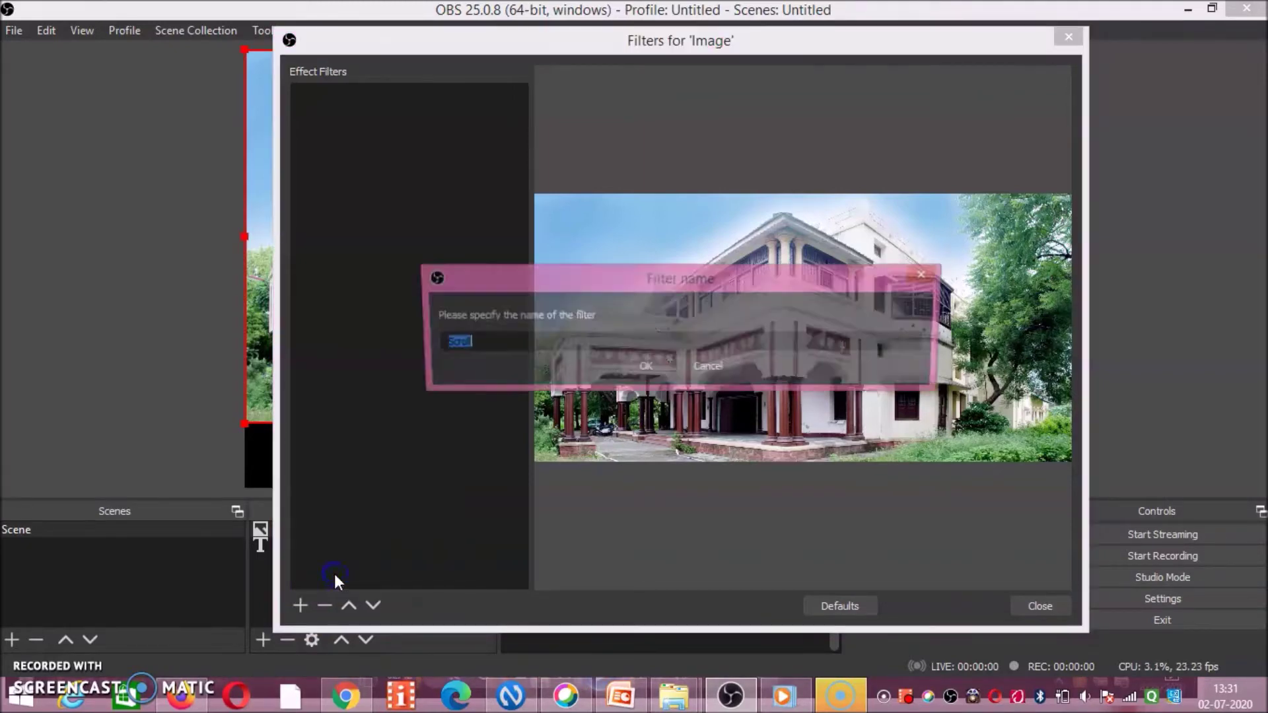
click(648, 367)
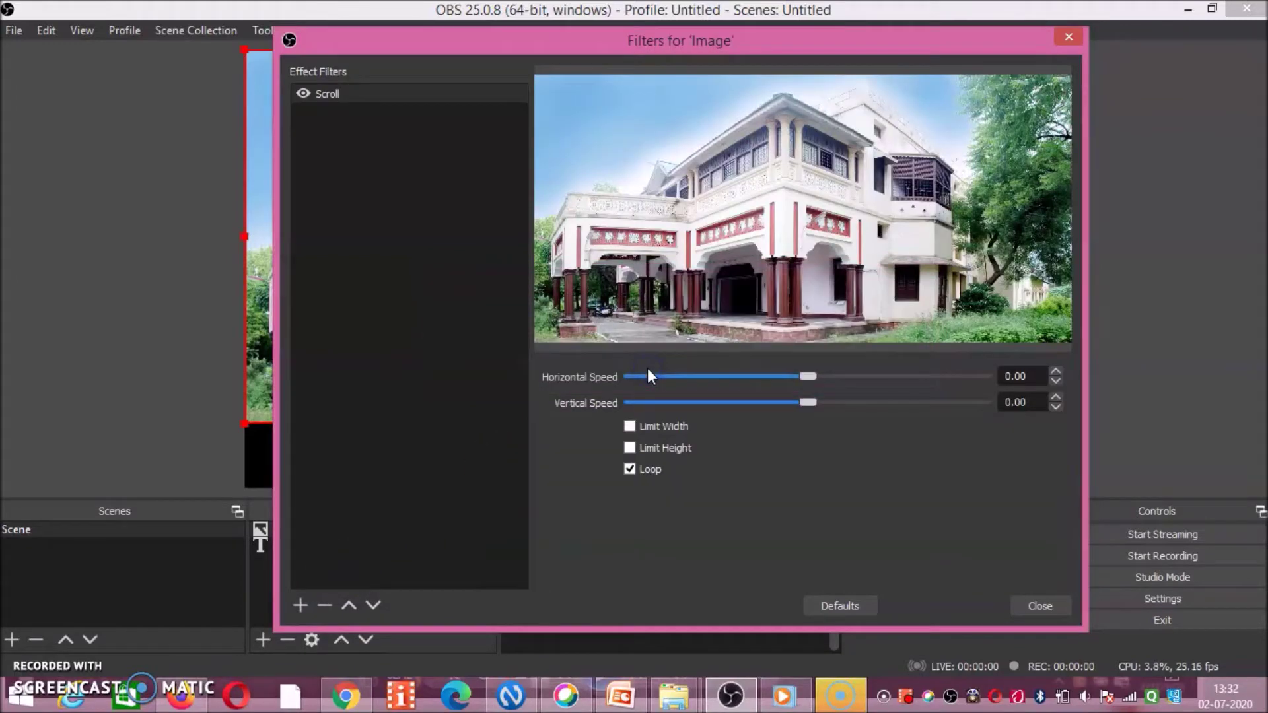
click(715, 271)
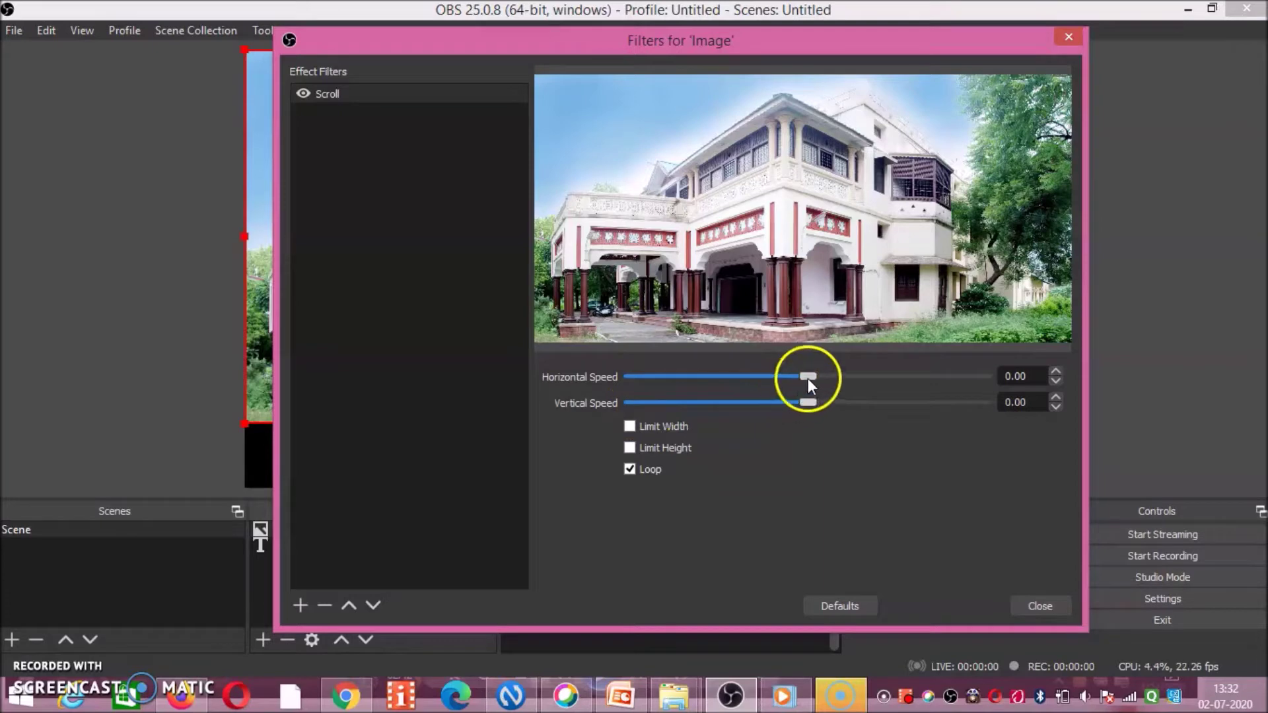
drag(808, 376, 833, 377)
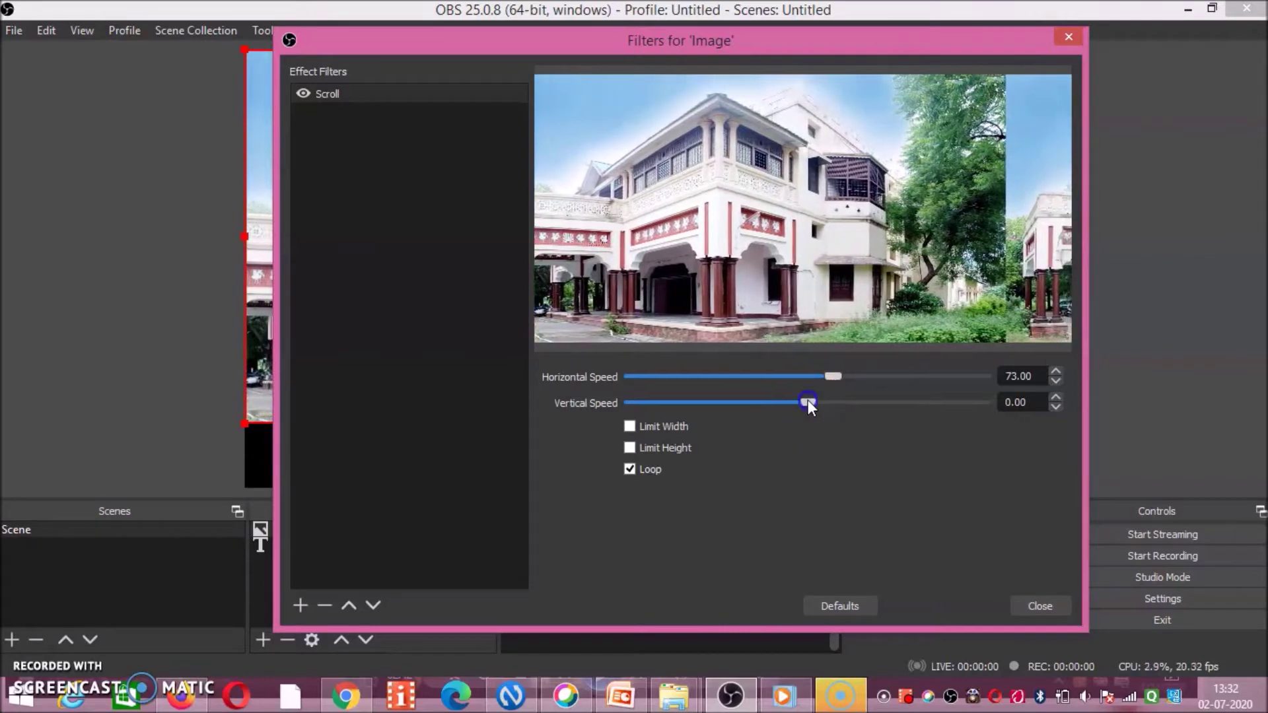
drag(807, 402, 822, 409)
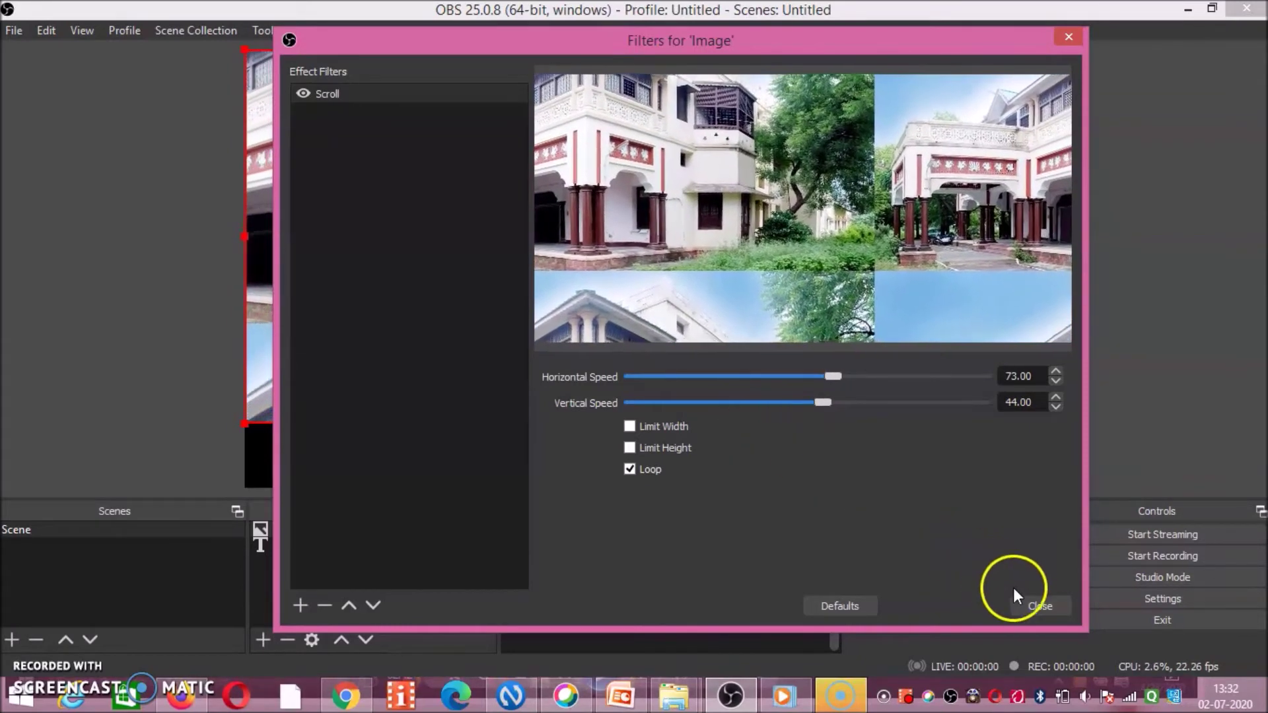
click(1034, 606)
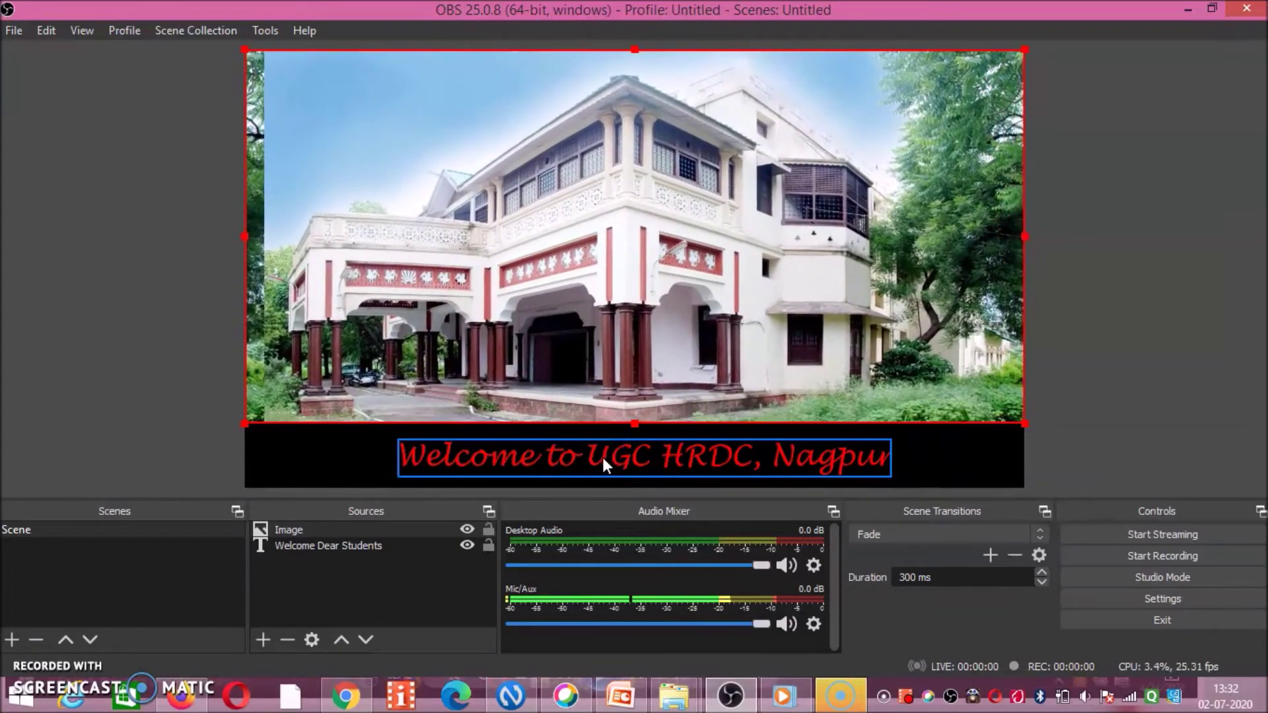
right_click(602, 459)
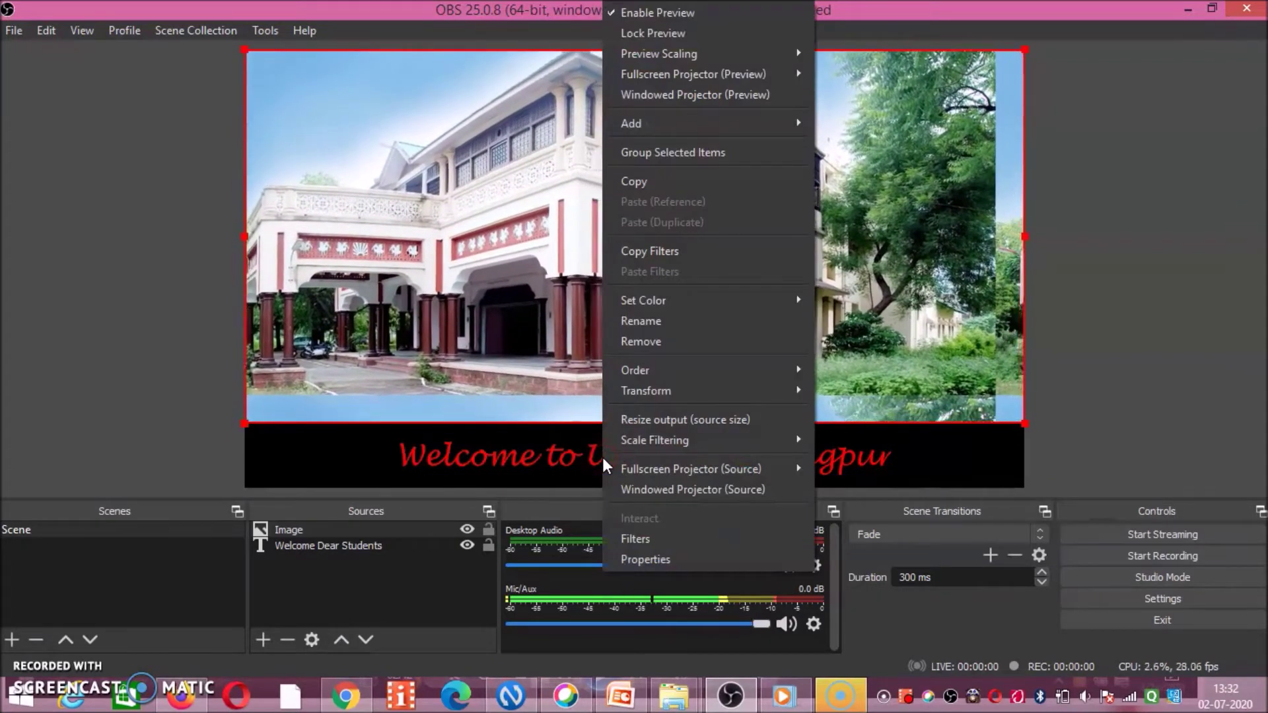
click(584, 453)
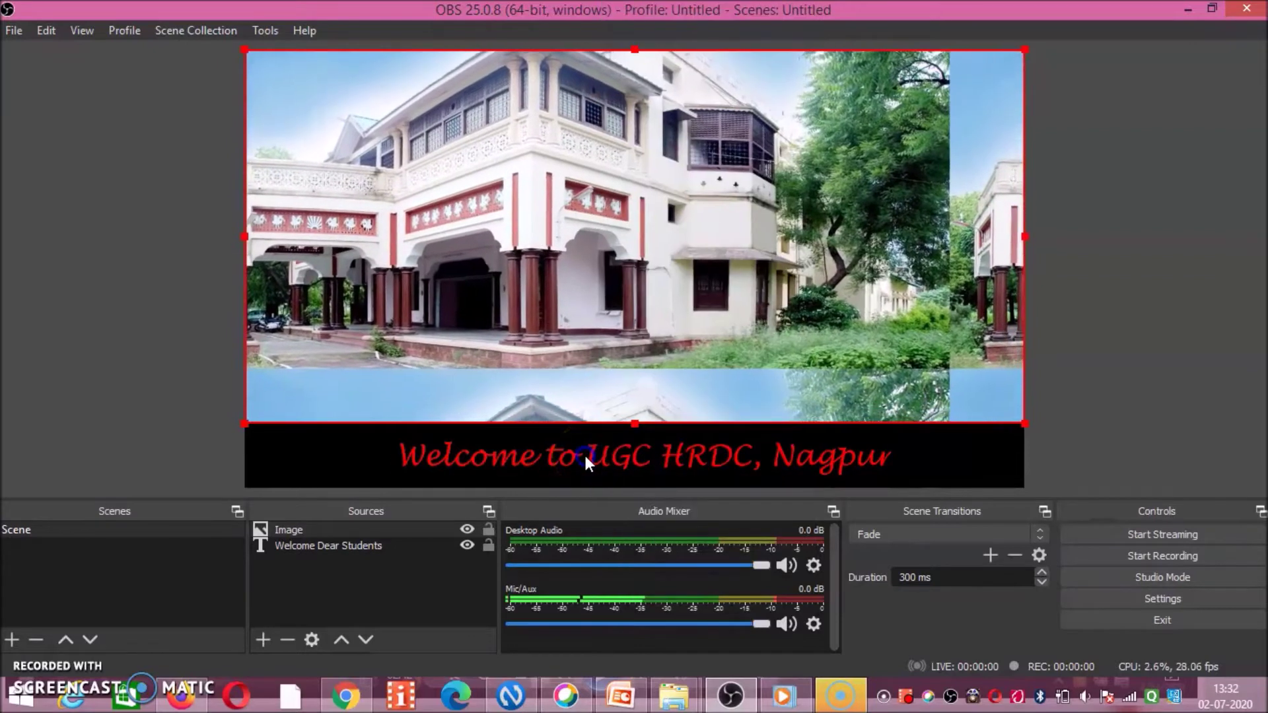
click(584, 453)
right_click(584, 453)
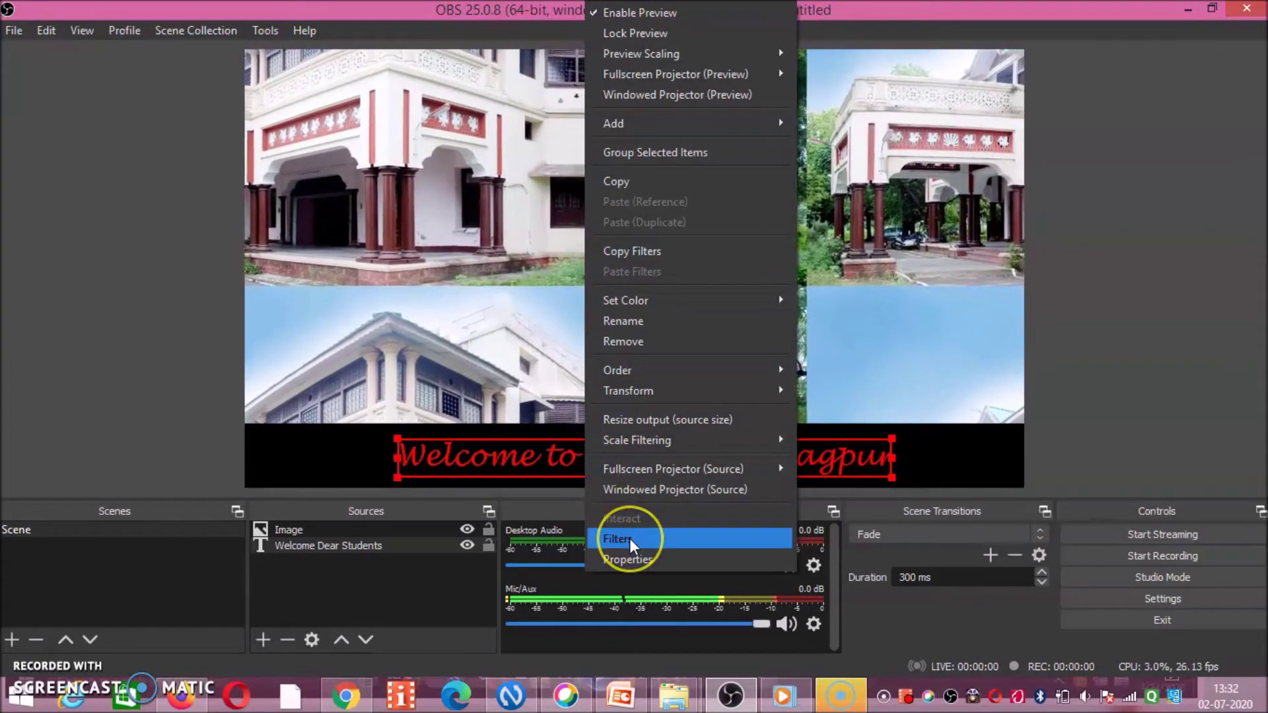
Step: Add a default-named Scroll filter to the Welcome Dear Students text and start its horizontal scroll
click(628, 537)
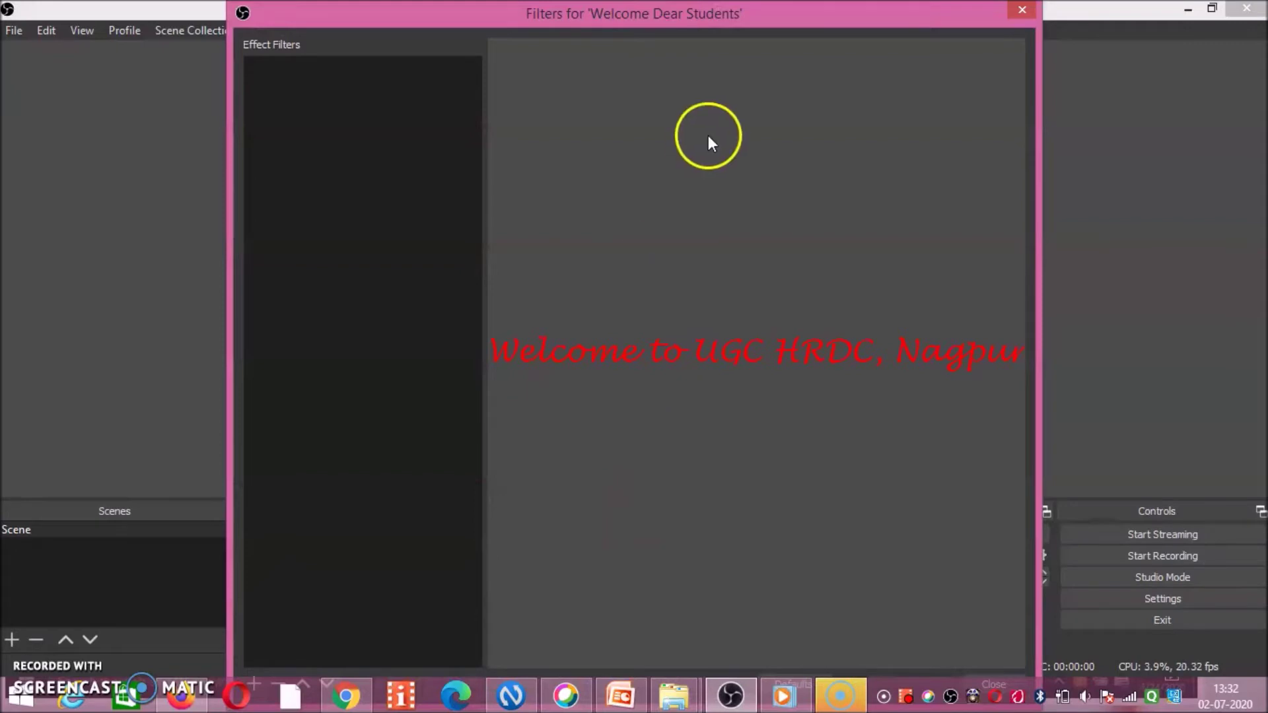
drag(762, 24, 783, 93)
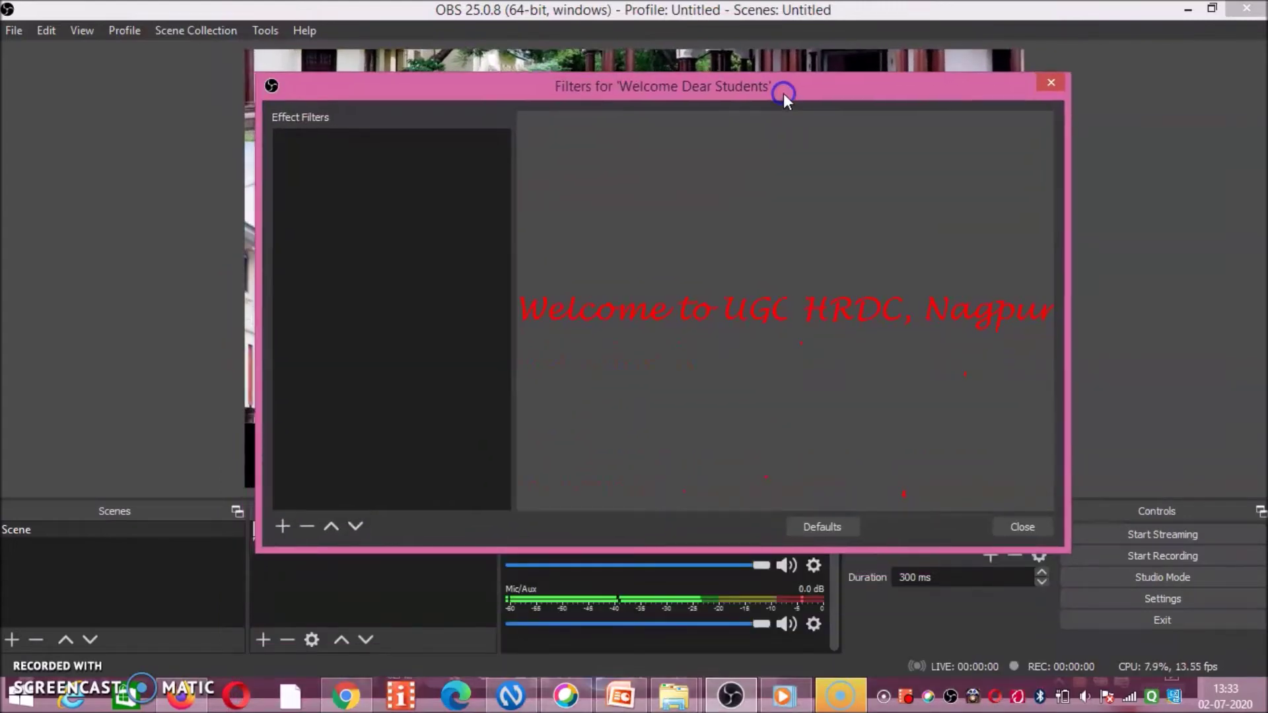
click(282, 527)
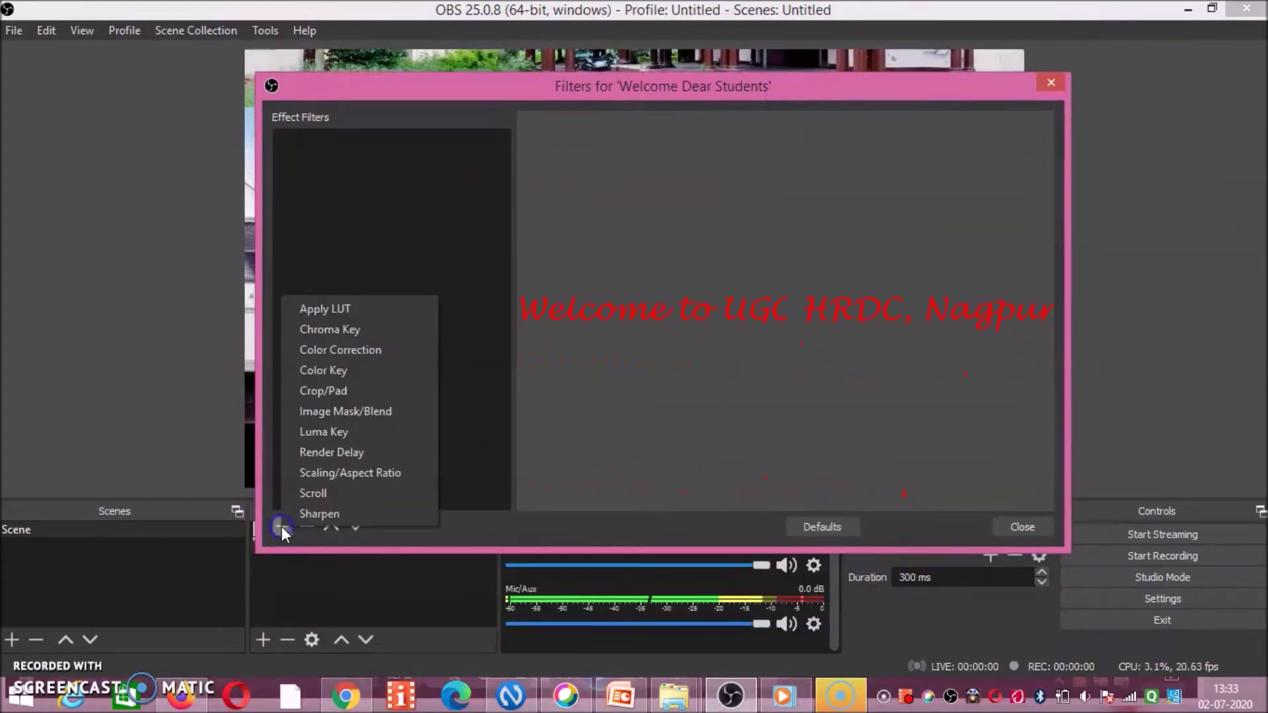
click(323, 492)
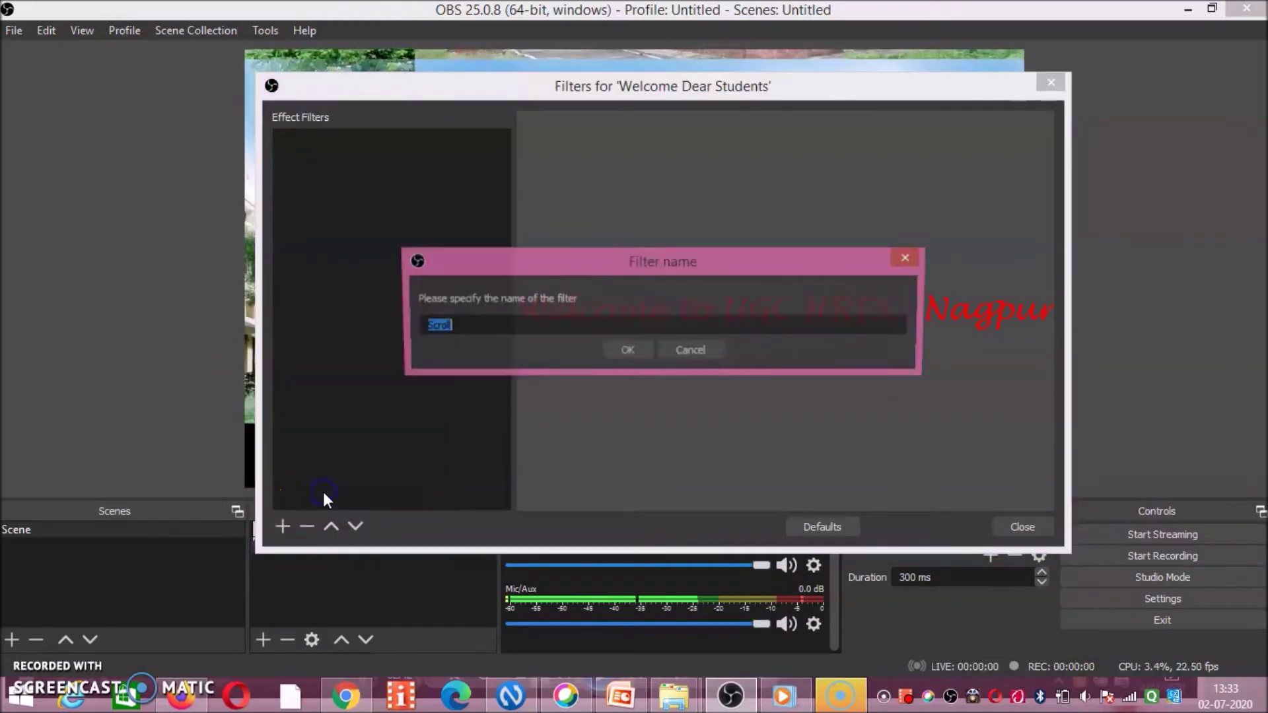
click(640, 354)
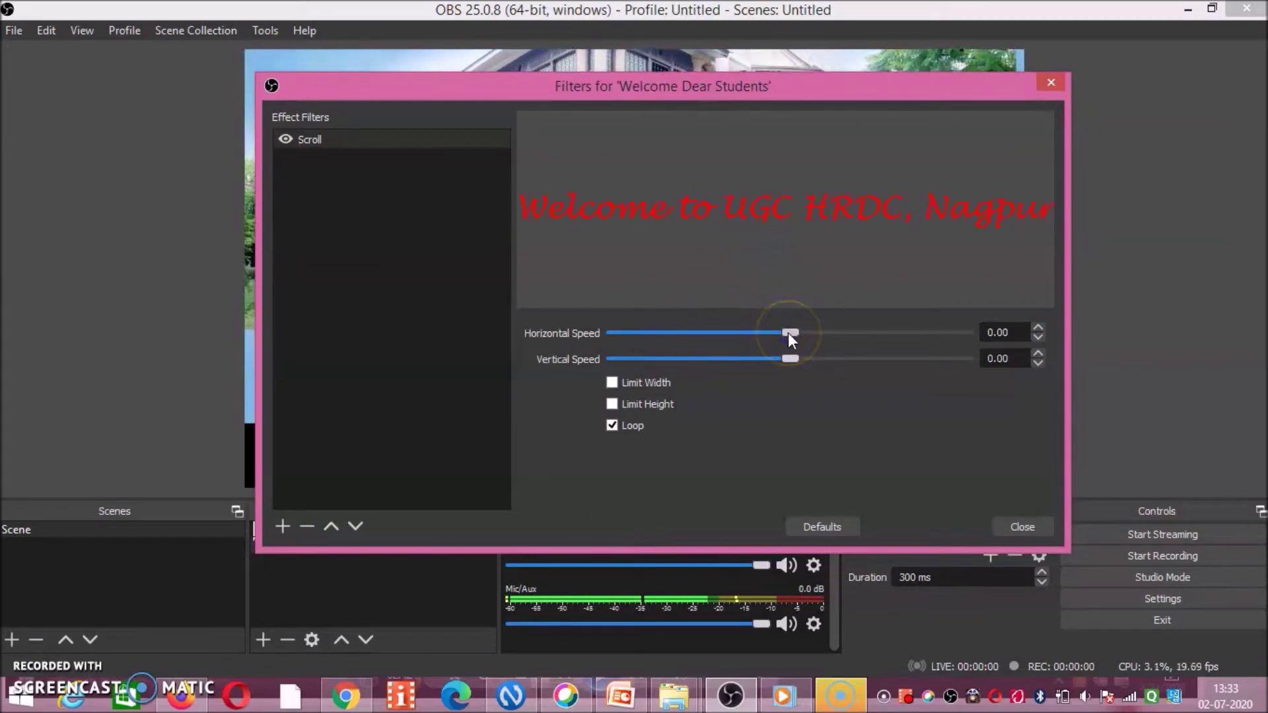
drag(788, 332, 805, 335)
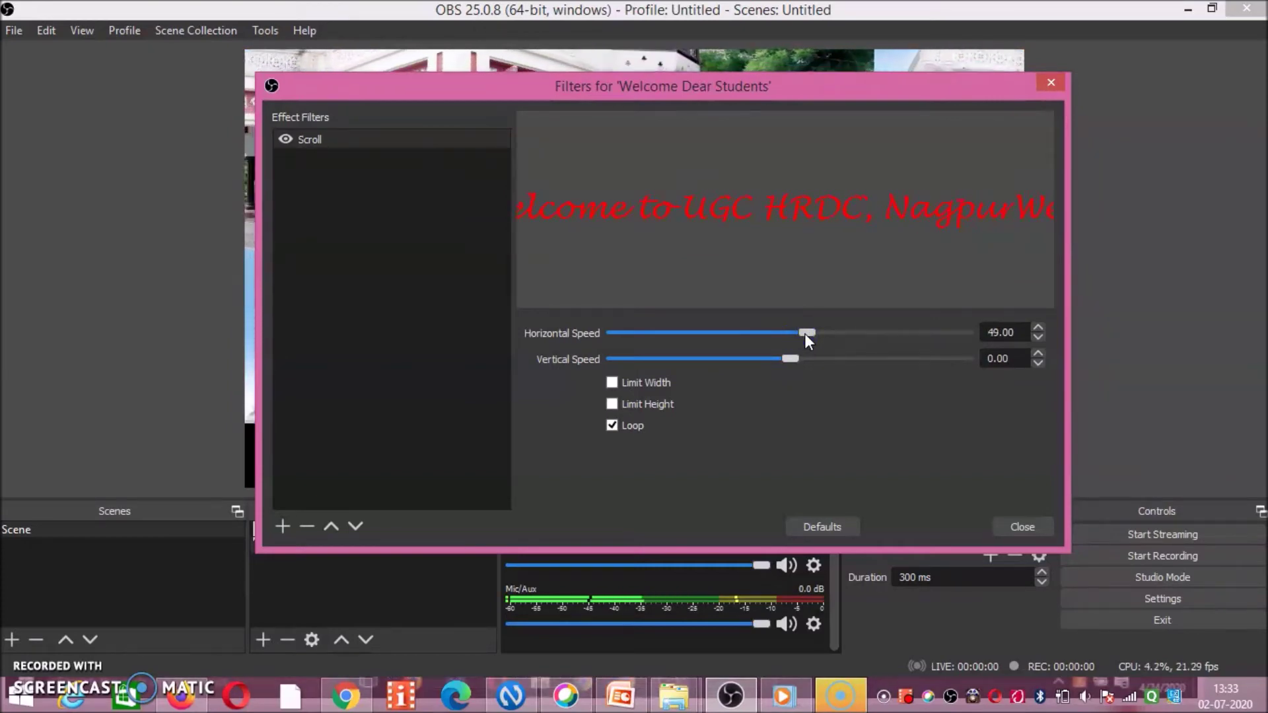
Step: Set the text's horizontal speed to 49, close its filters, and widen the text box rightward
click(773, 485)
click(1010, 527)
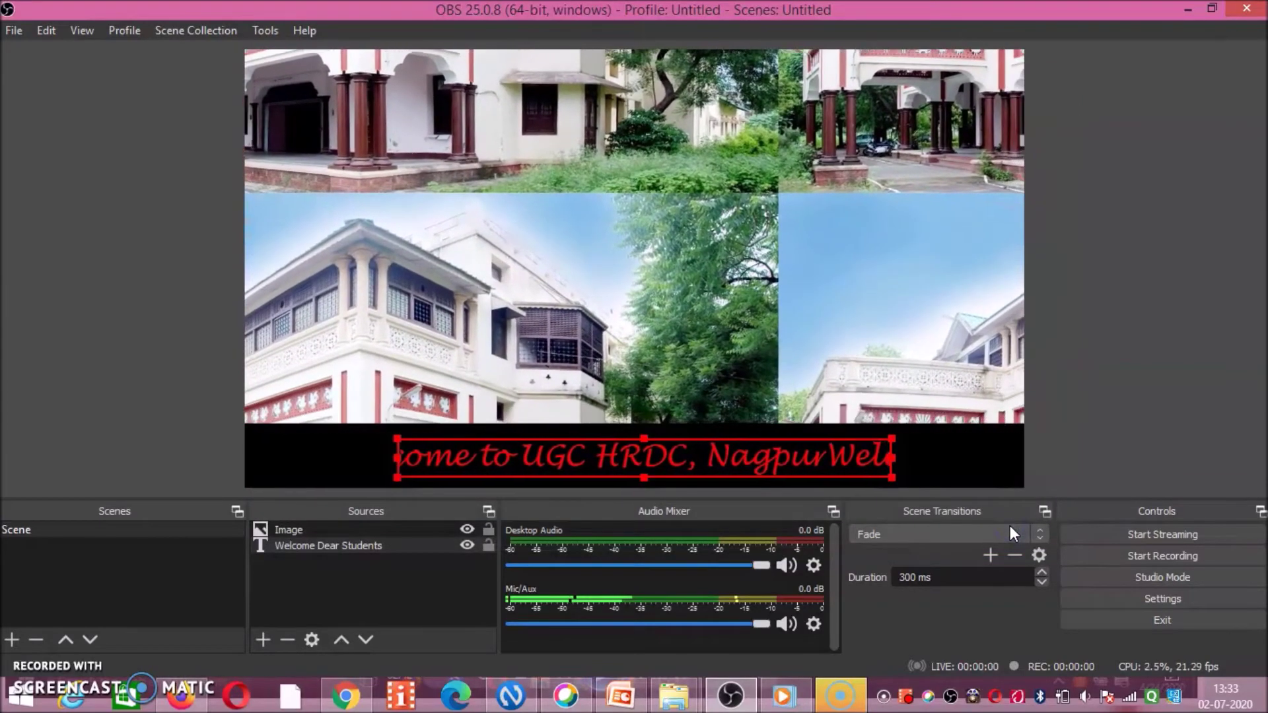
click(885, 453)
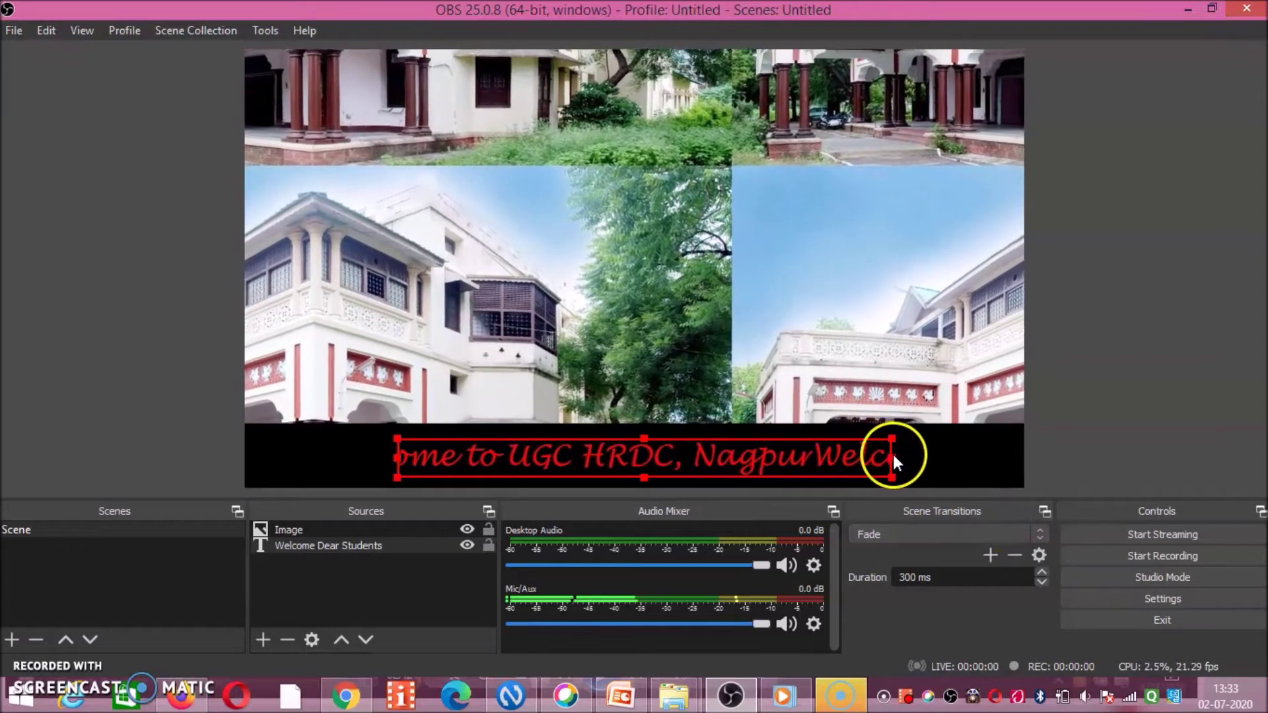
drag(894, 453, 922, 454)
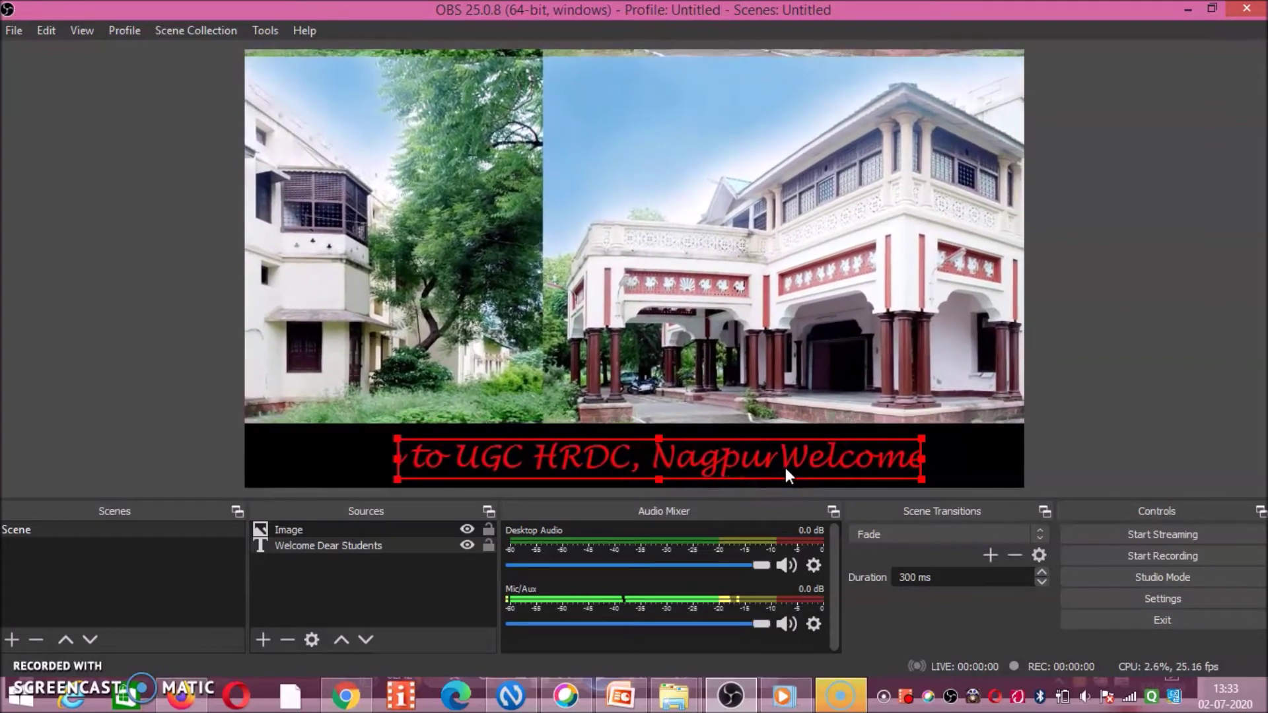
Step: Raise the welcome text's horizontal scroll speed to 105, enlarging the Filters dialog to watch
right_click(786, 468)
click(807, 540)
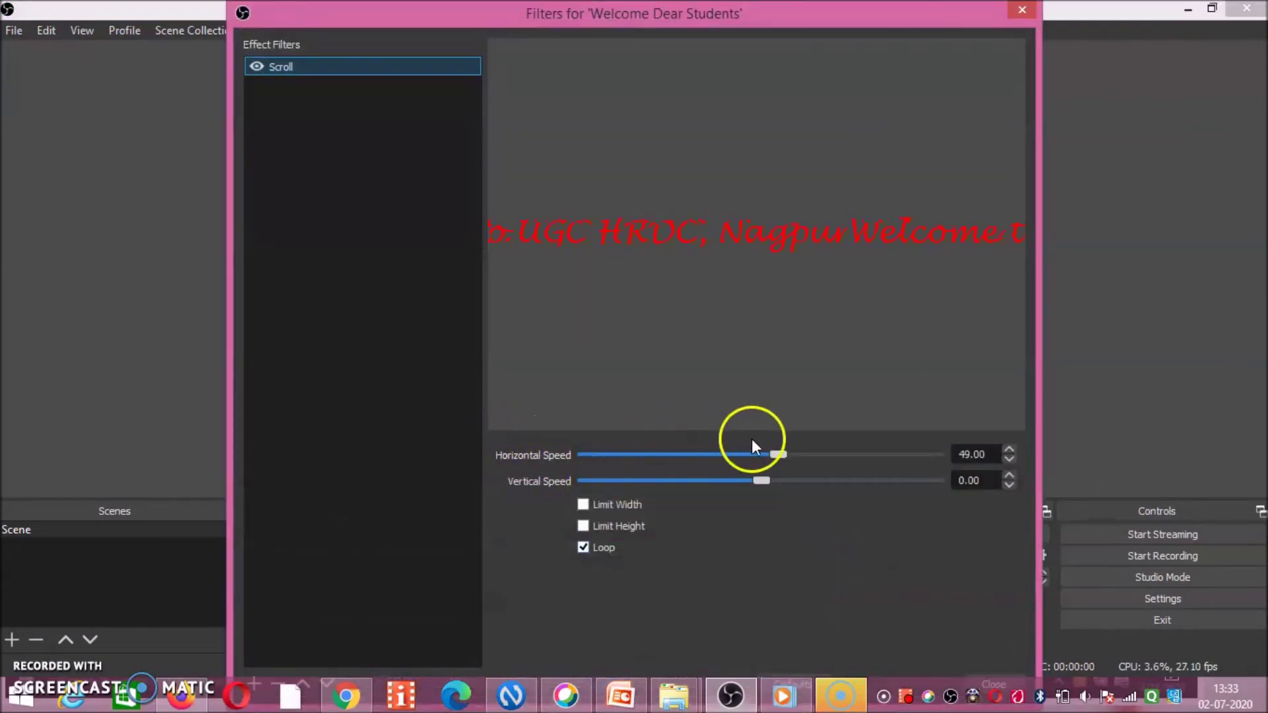
drag(777, 454, 797, 454)
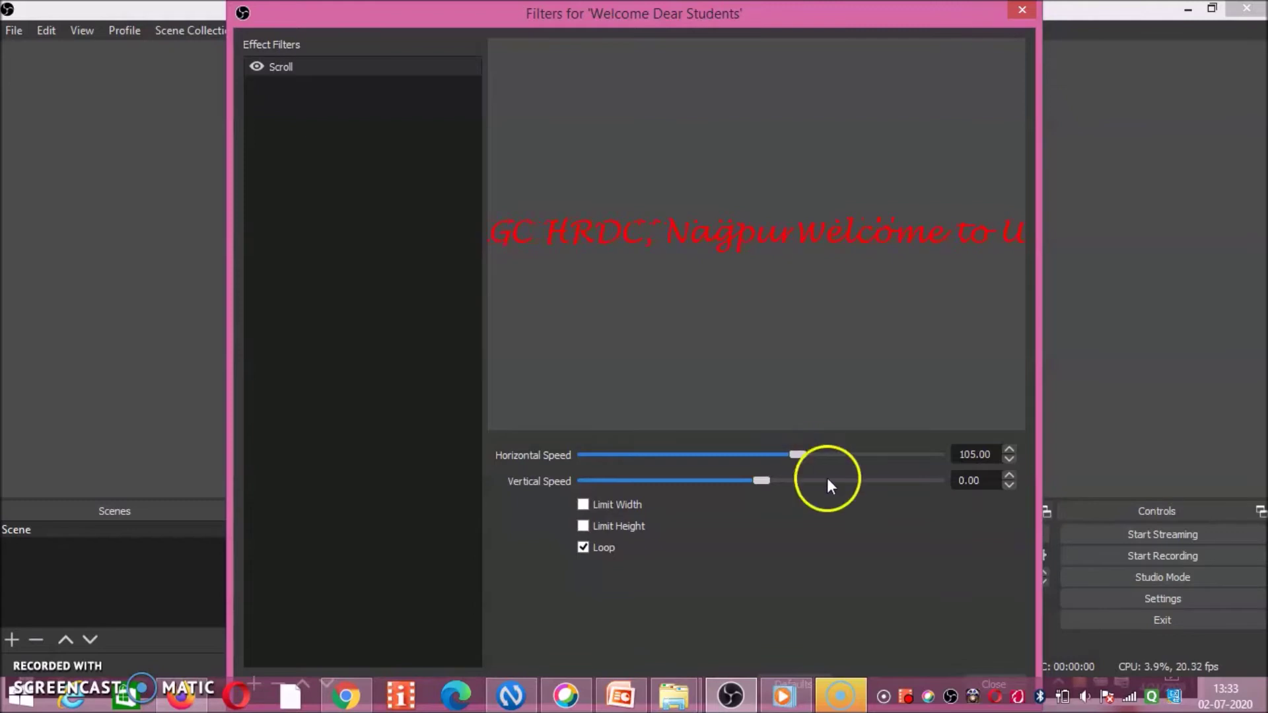
drag(904, 2, 904, 193)
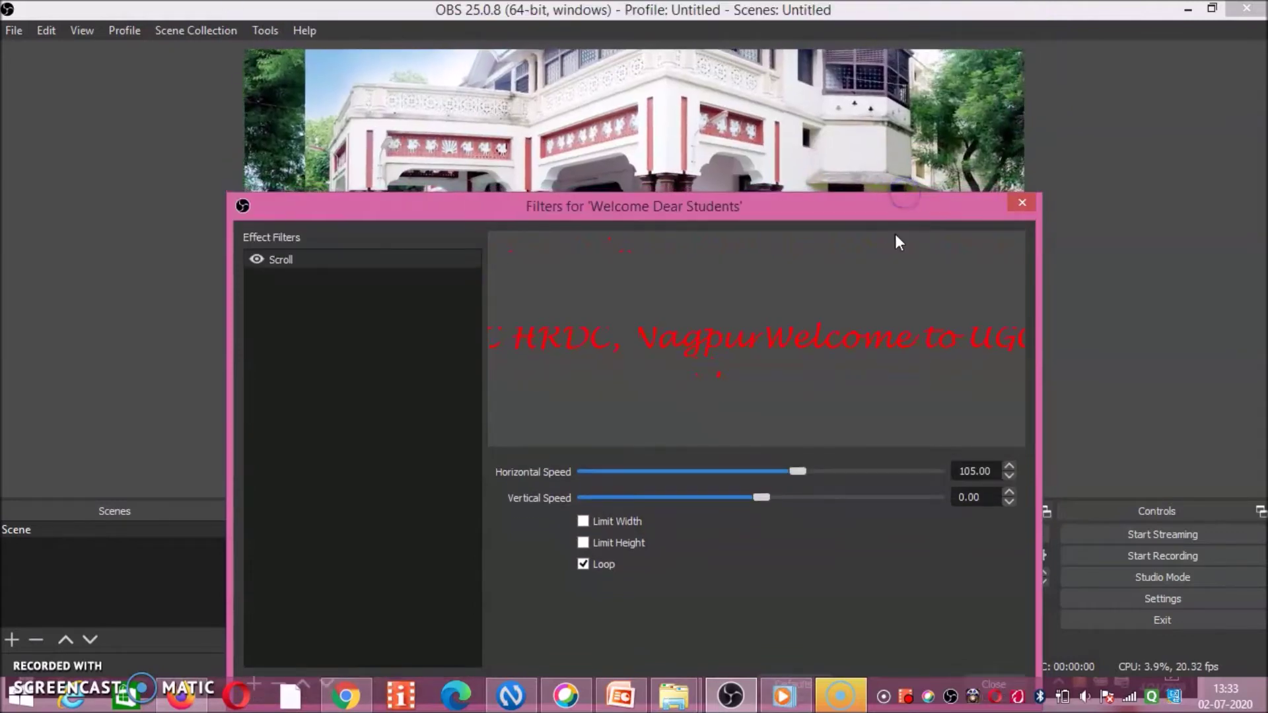
drag(884, 194, 884, 42)
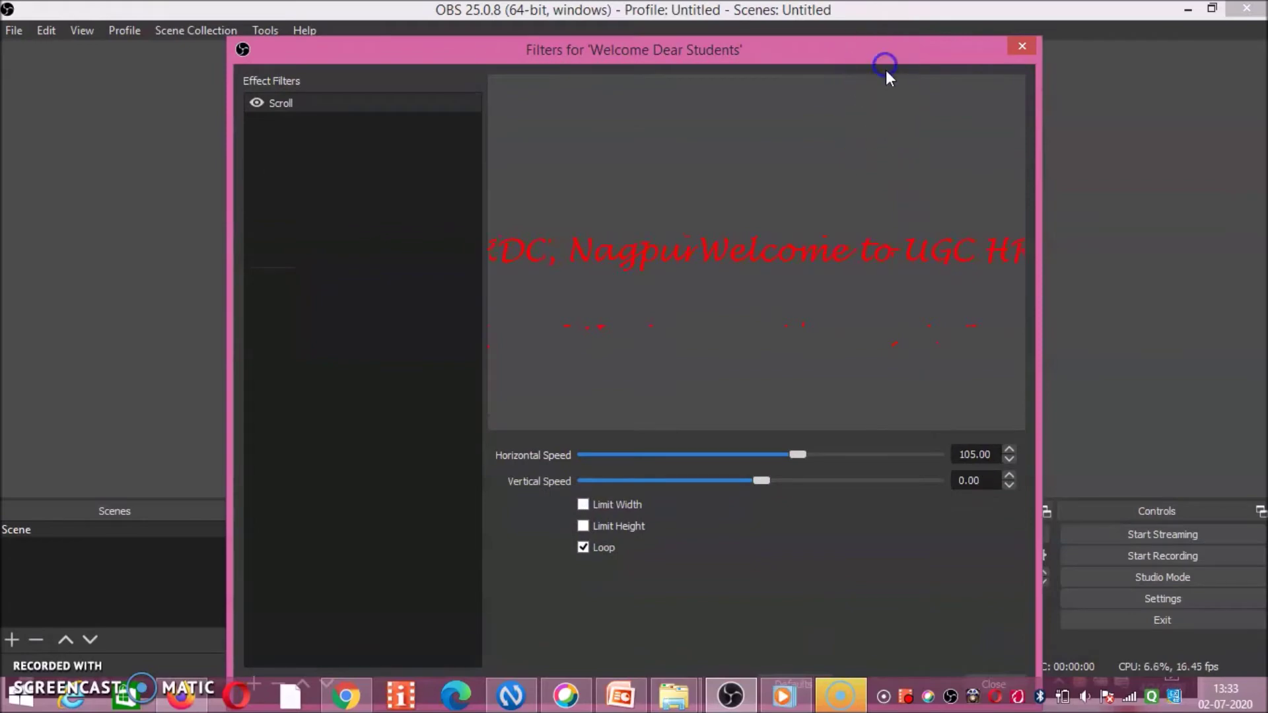
drag(886, 46, 894, 11)
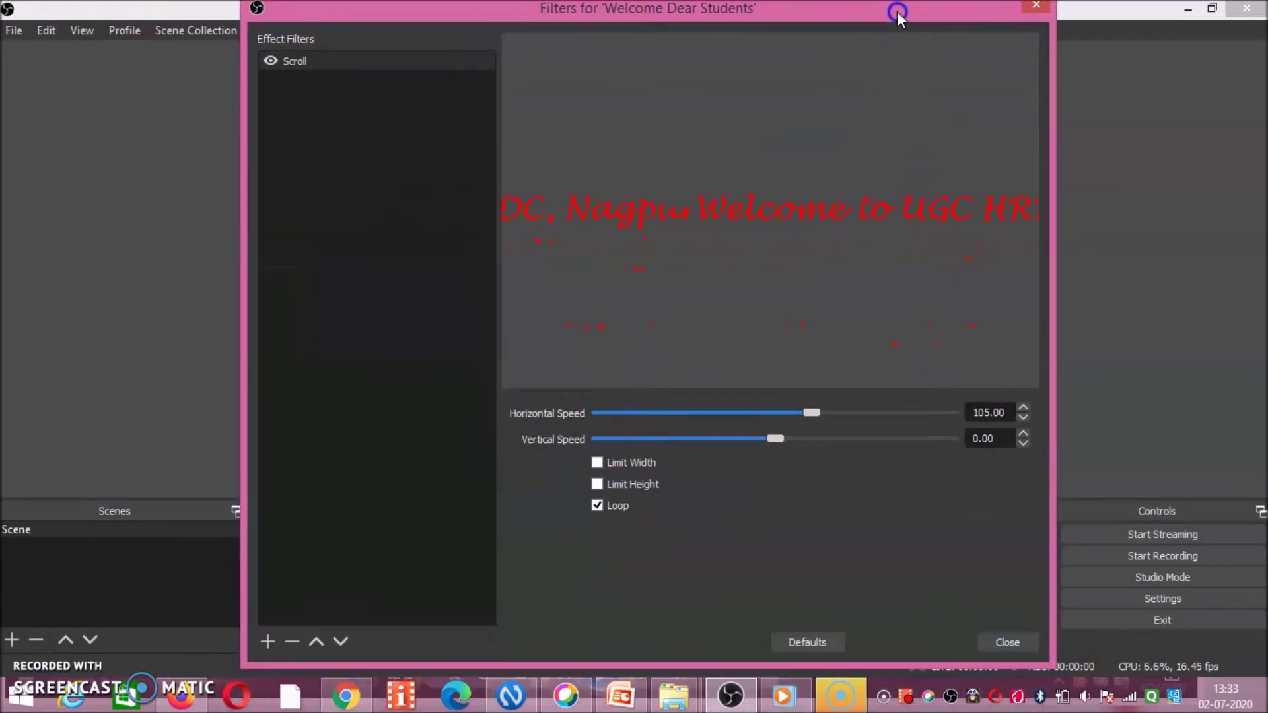
click(993, 644)
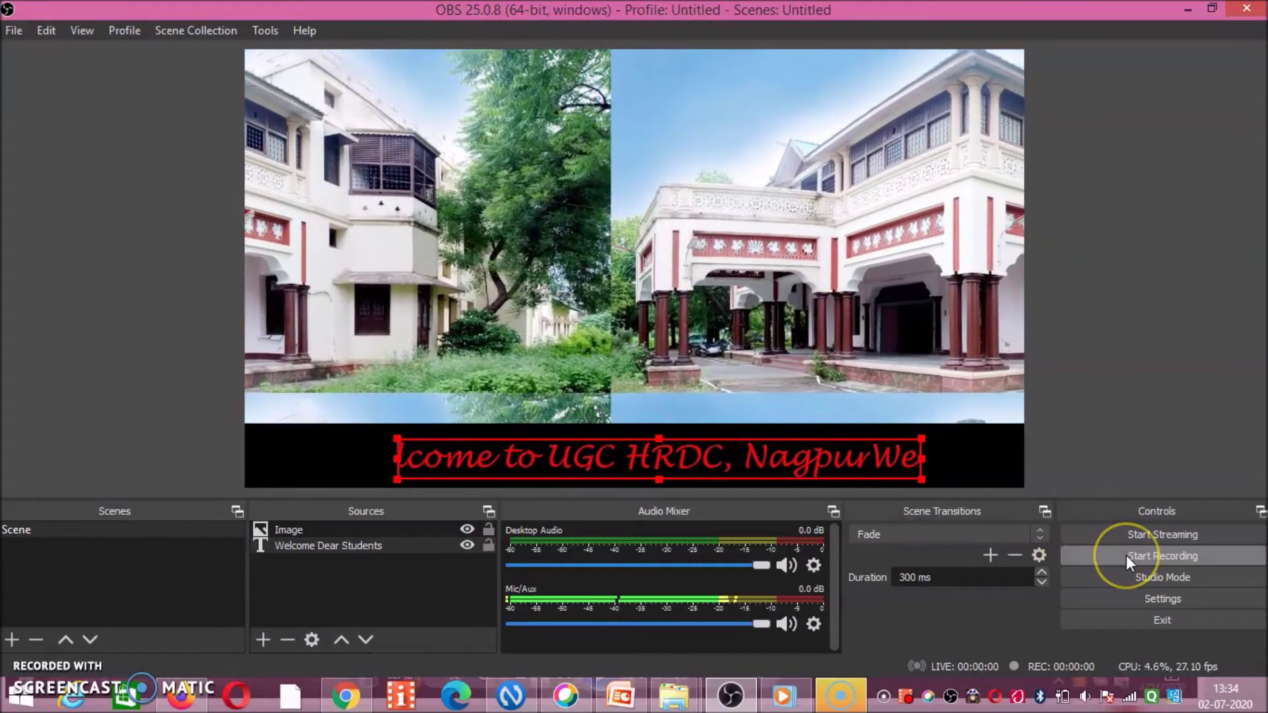
Step: Record about 20 seconds of the scrolling scene, then stop the recording
click(1127, 556)
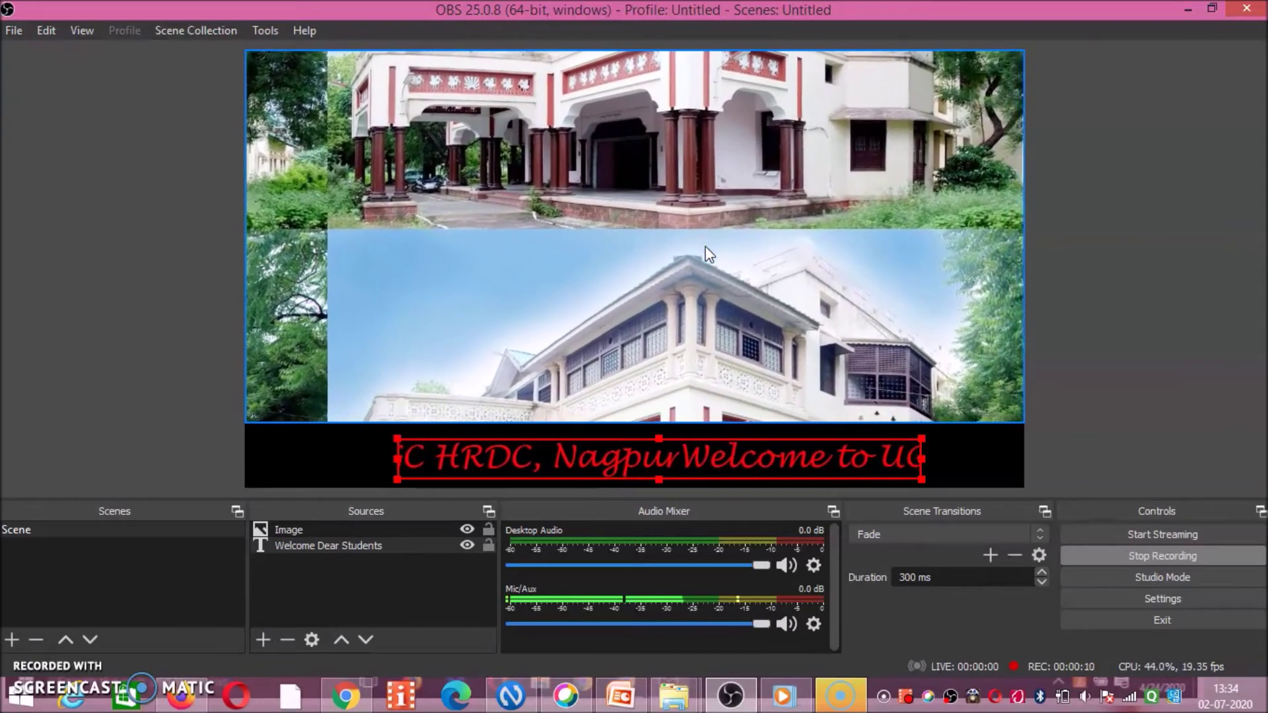
click(348, 462)
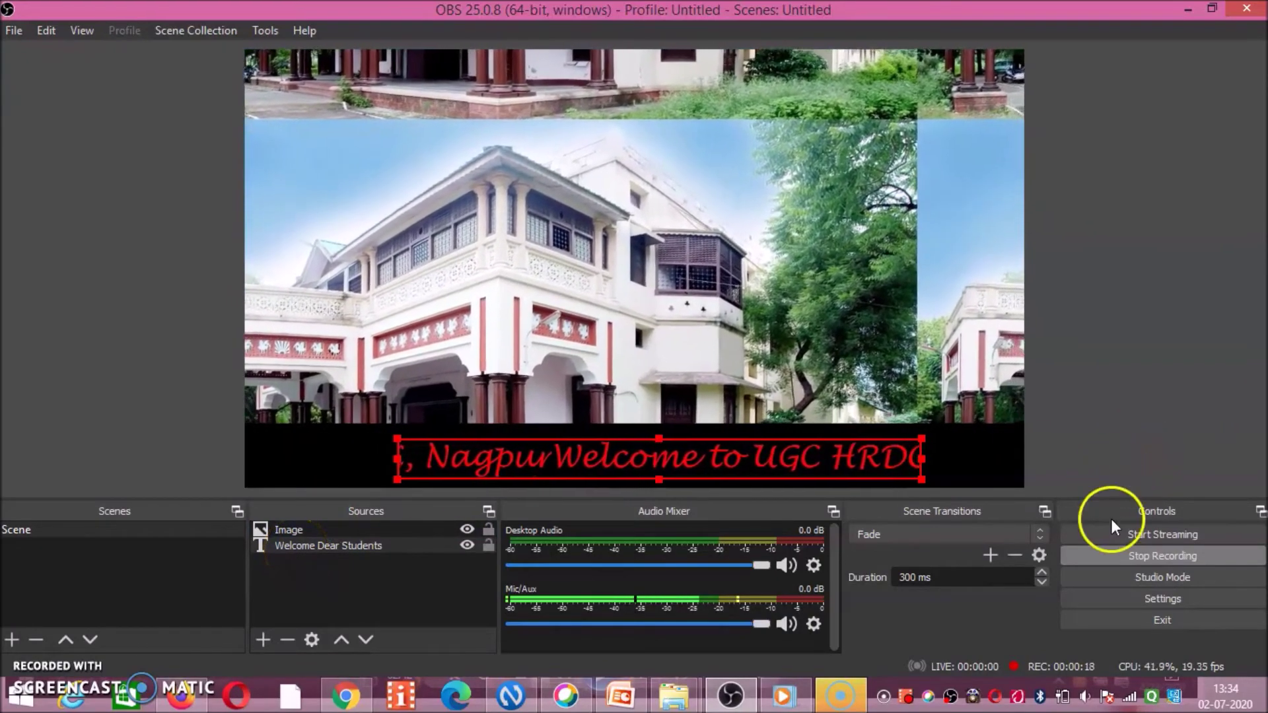
click(1149, 556)
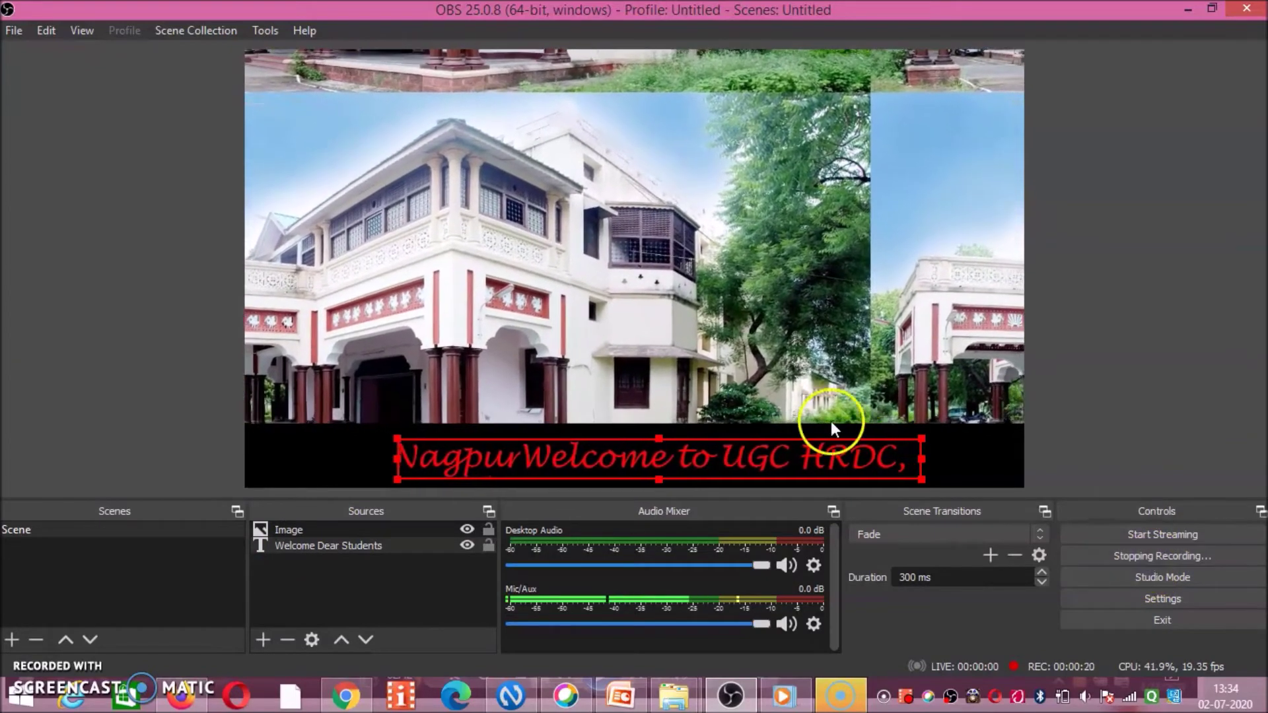
click(13, 30)
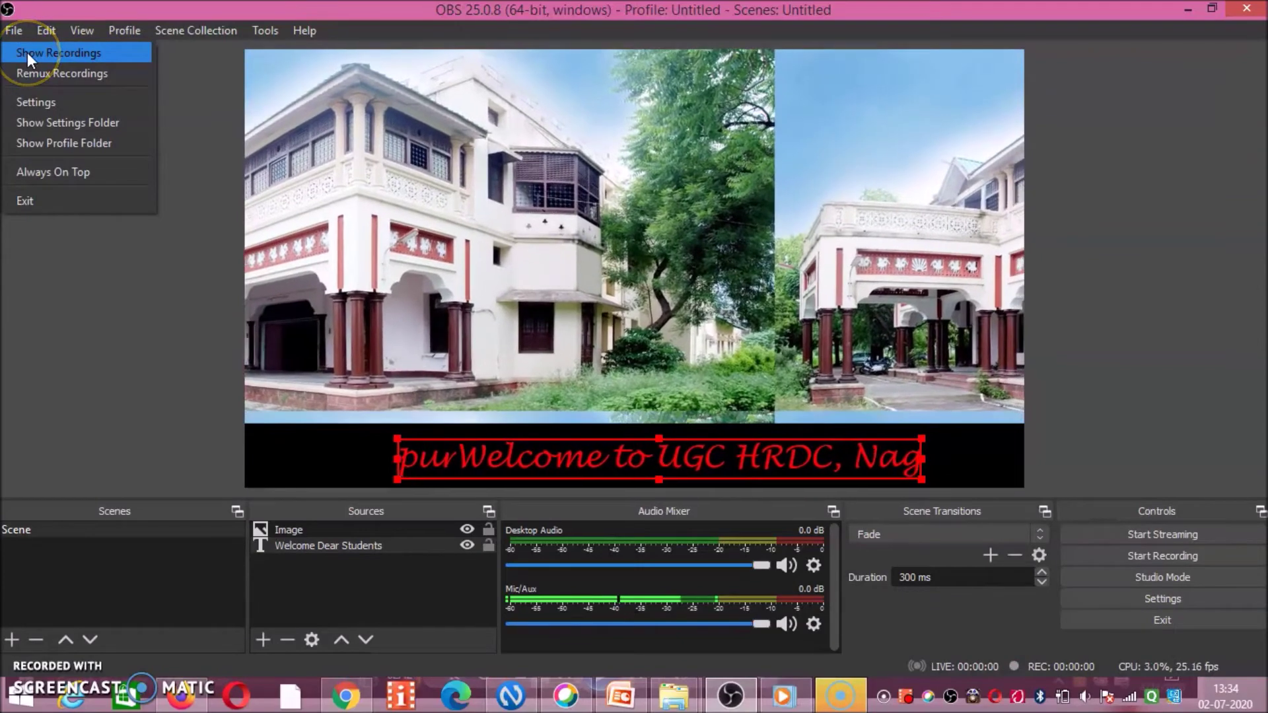
click(26, 53)
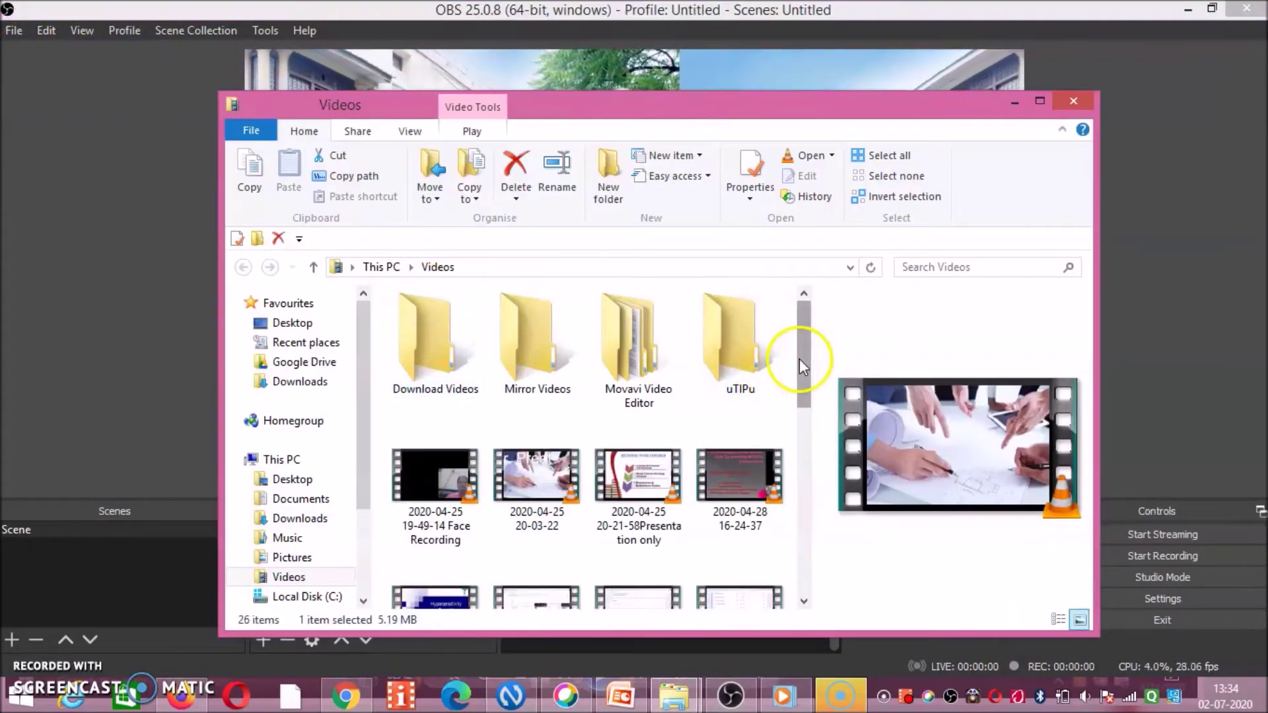
drag(801, 359, 799, 501)
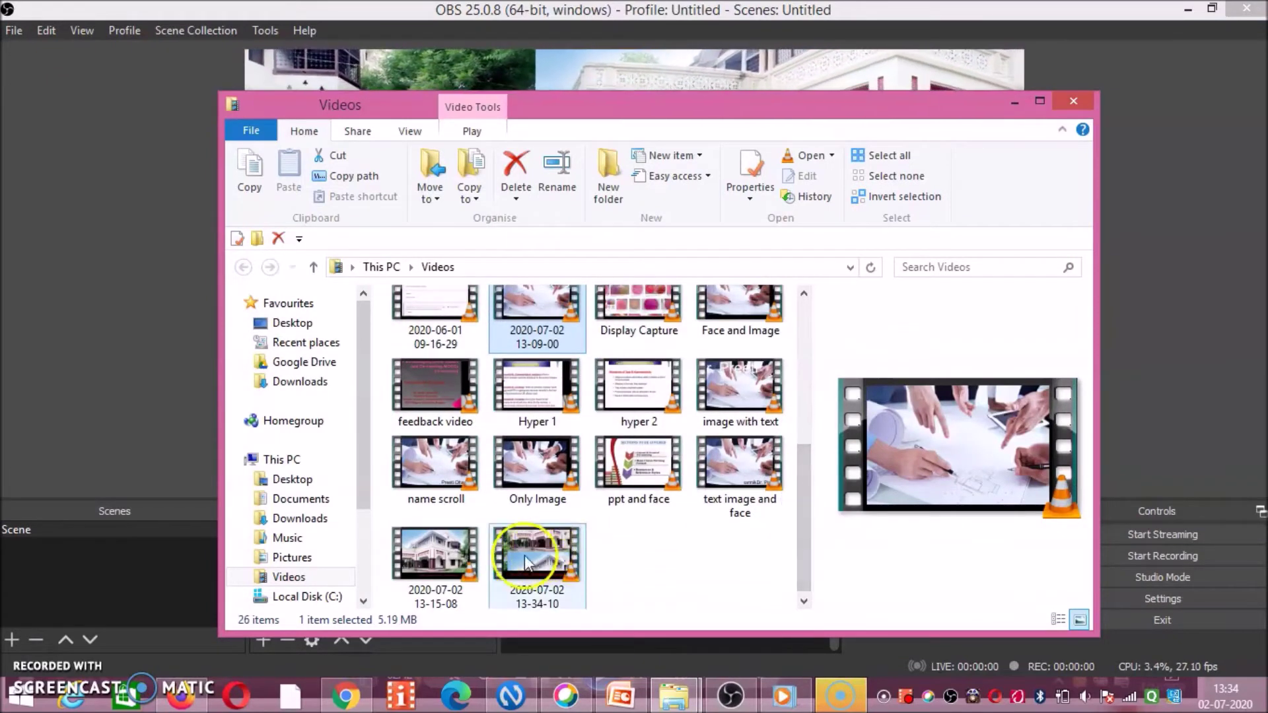
double_click(541, 545)
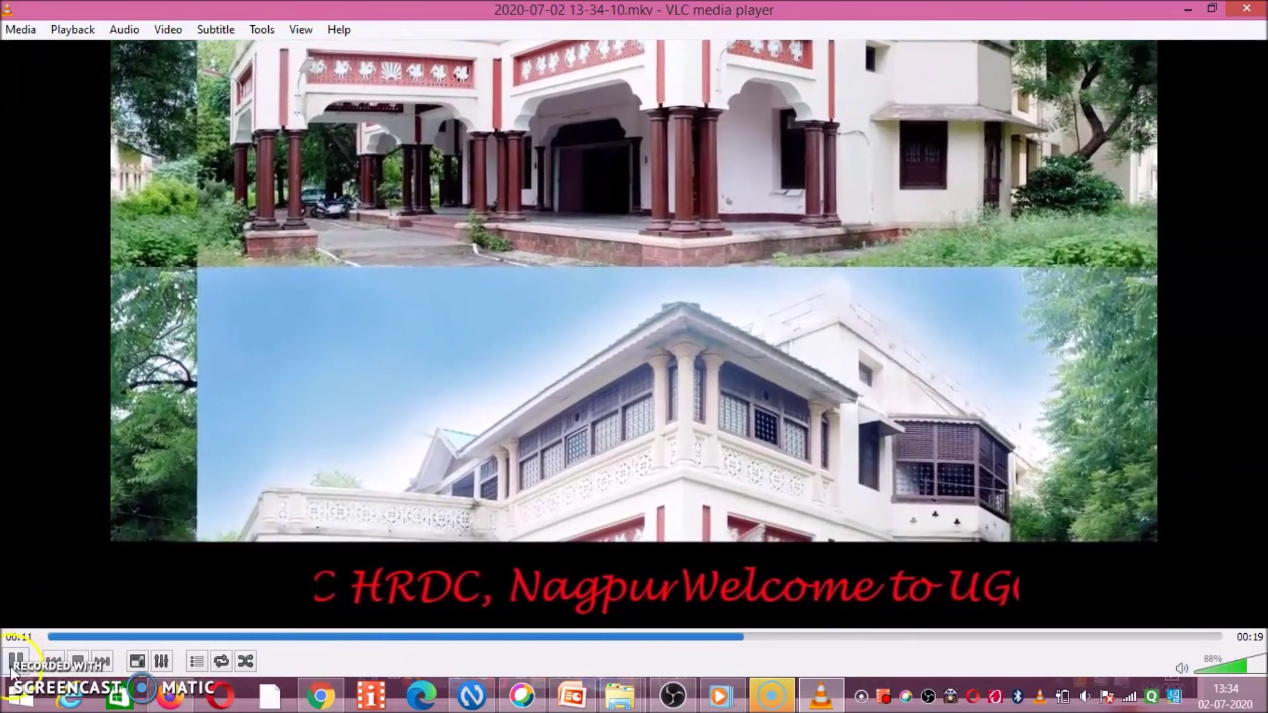
Step: Pause and resume the clip in VLC, then close VLC and the Videos folder
click(13, 665)
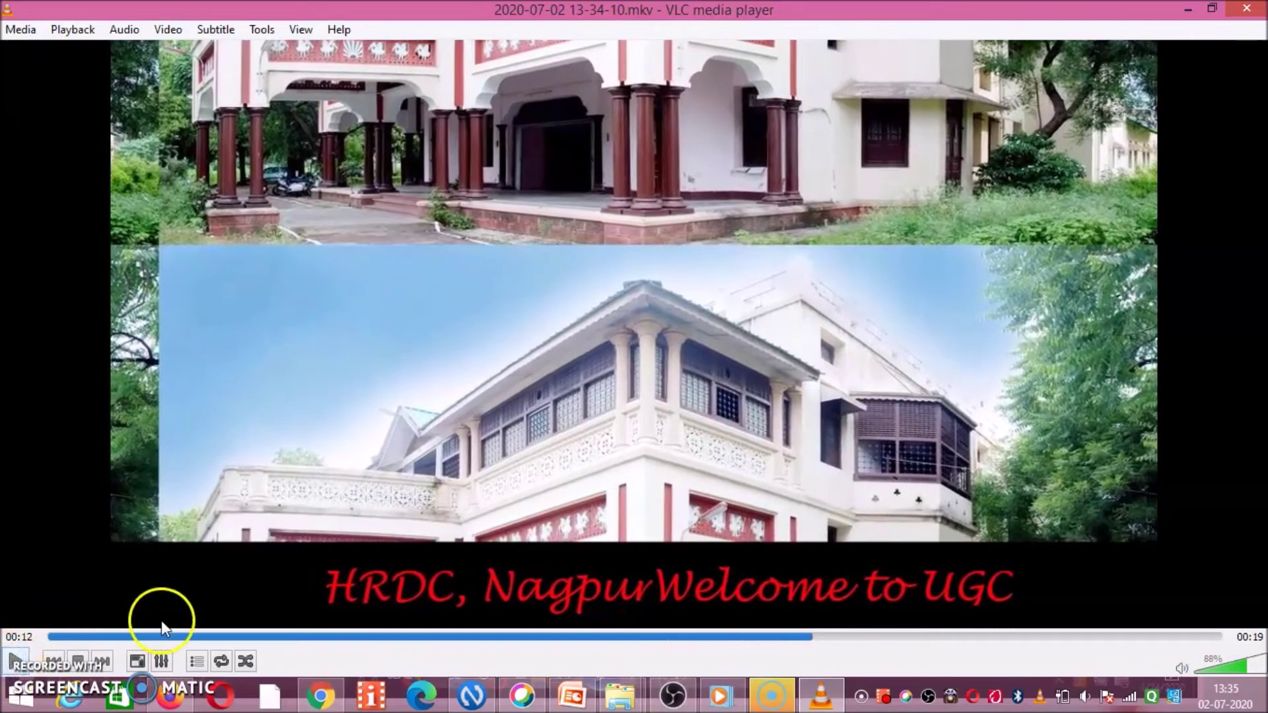
click(13, 665)
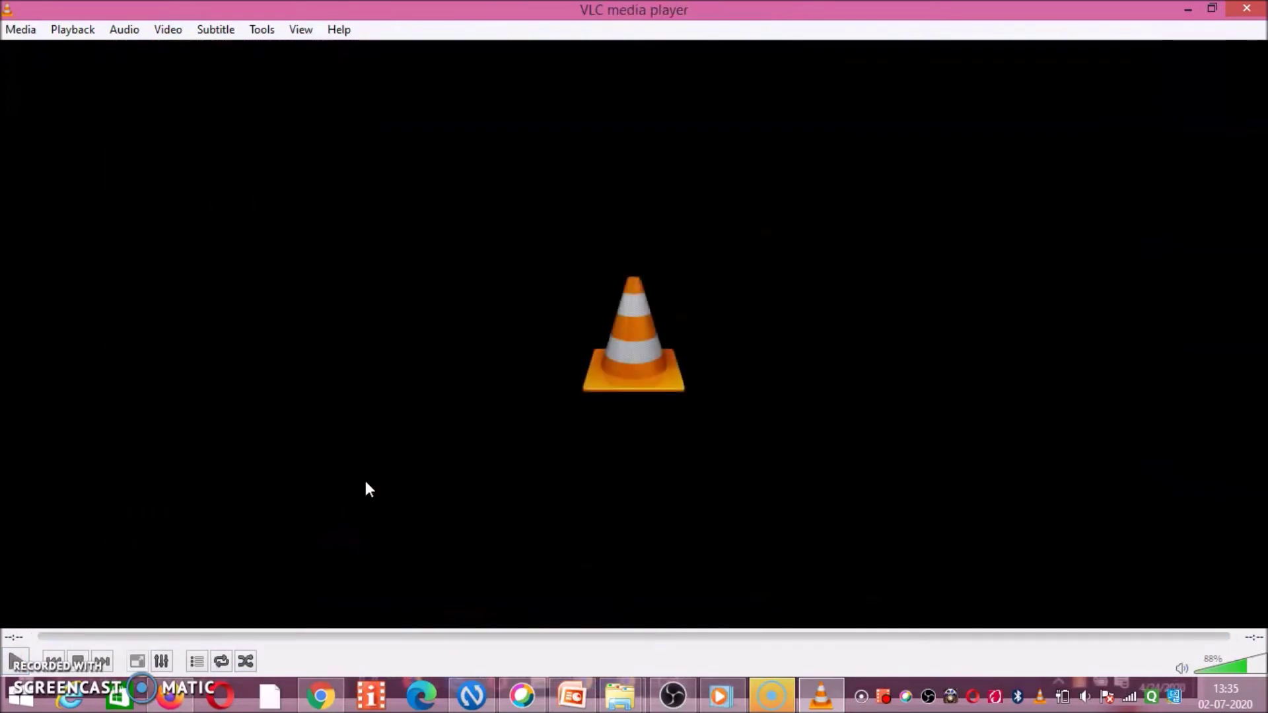
click(818, 337)
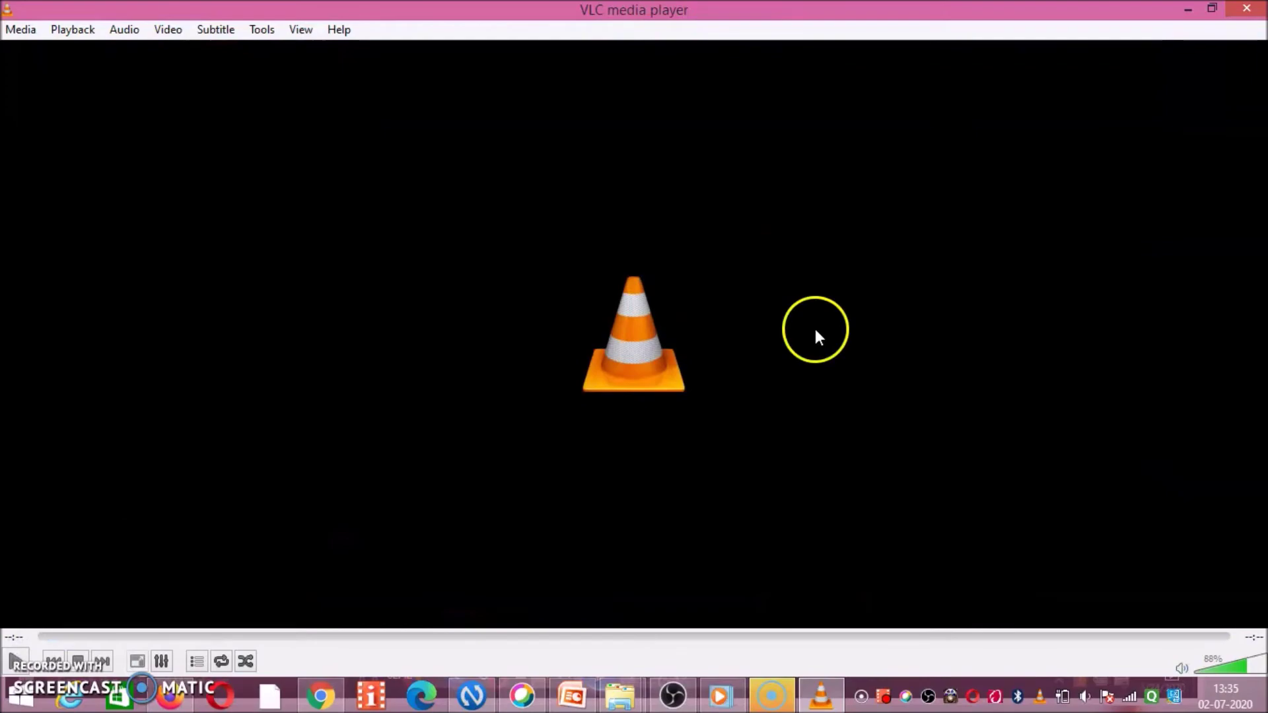
click(1232, 14)
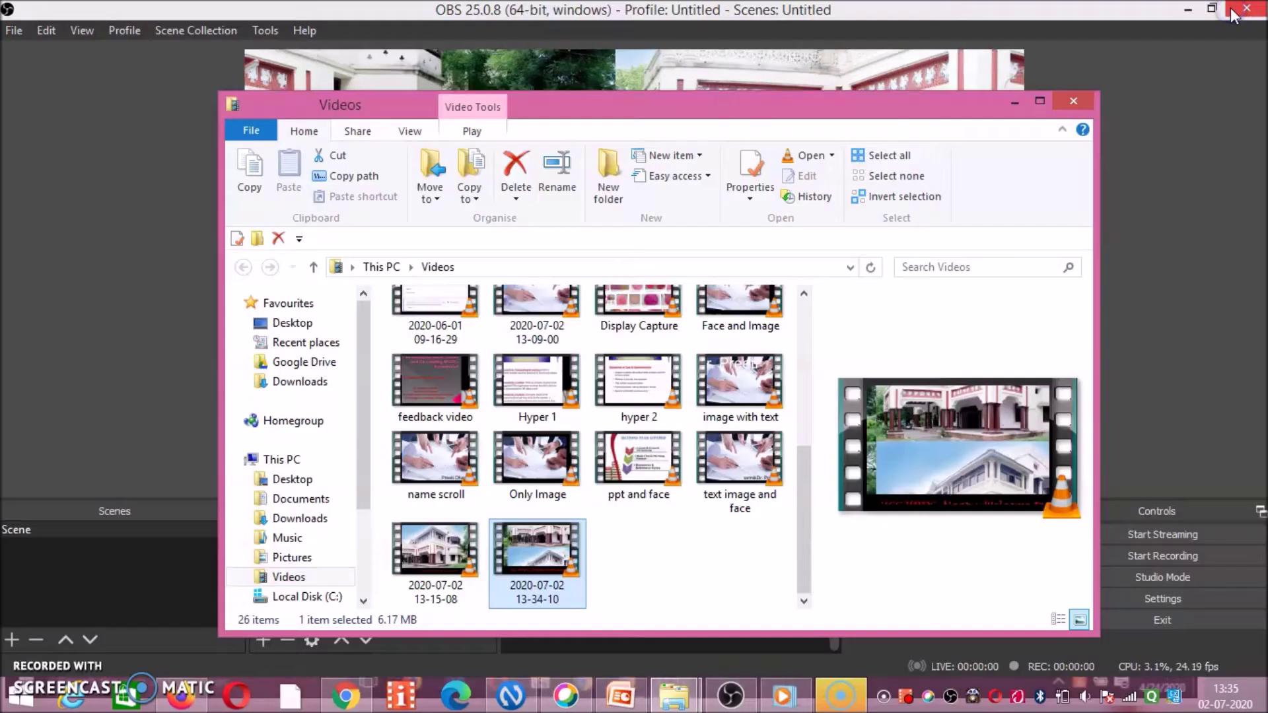
click(1073, 101)
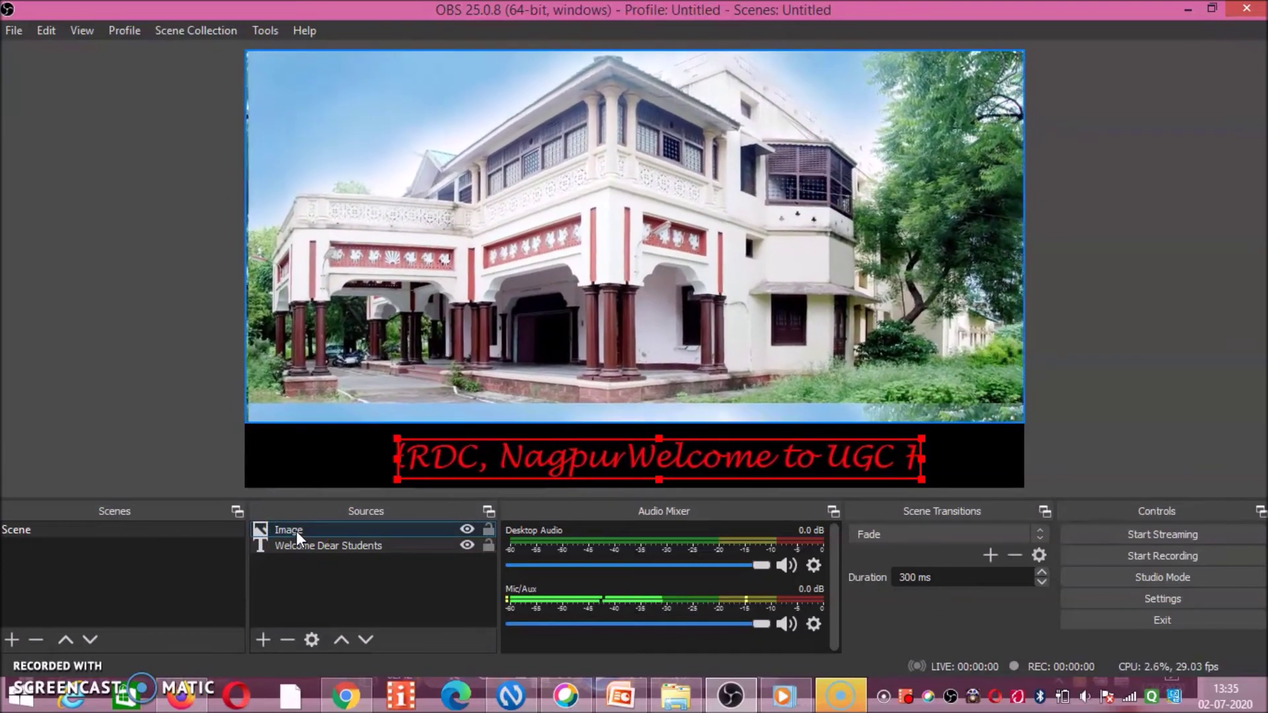
Step: Remove the Image source from the scene
click(296, 531)
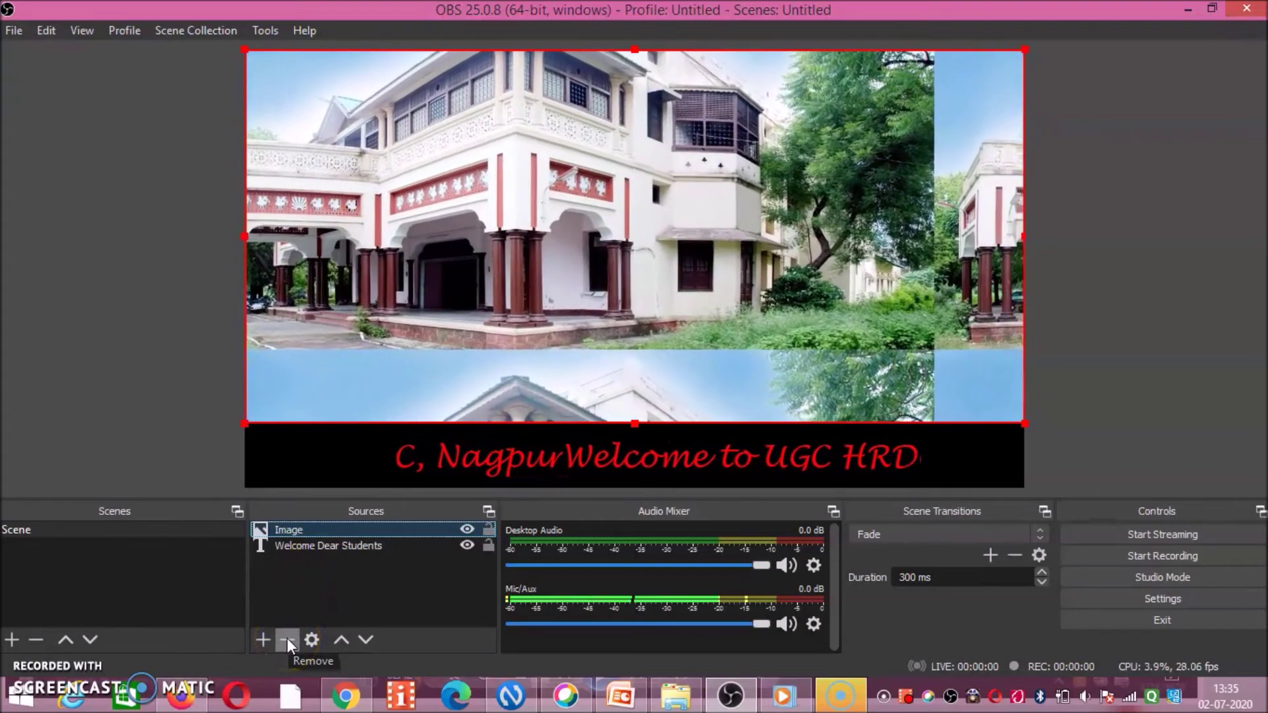
click(287, 639)
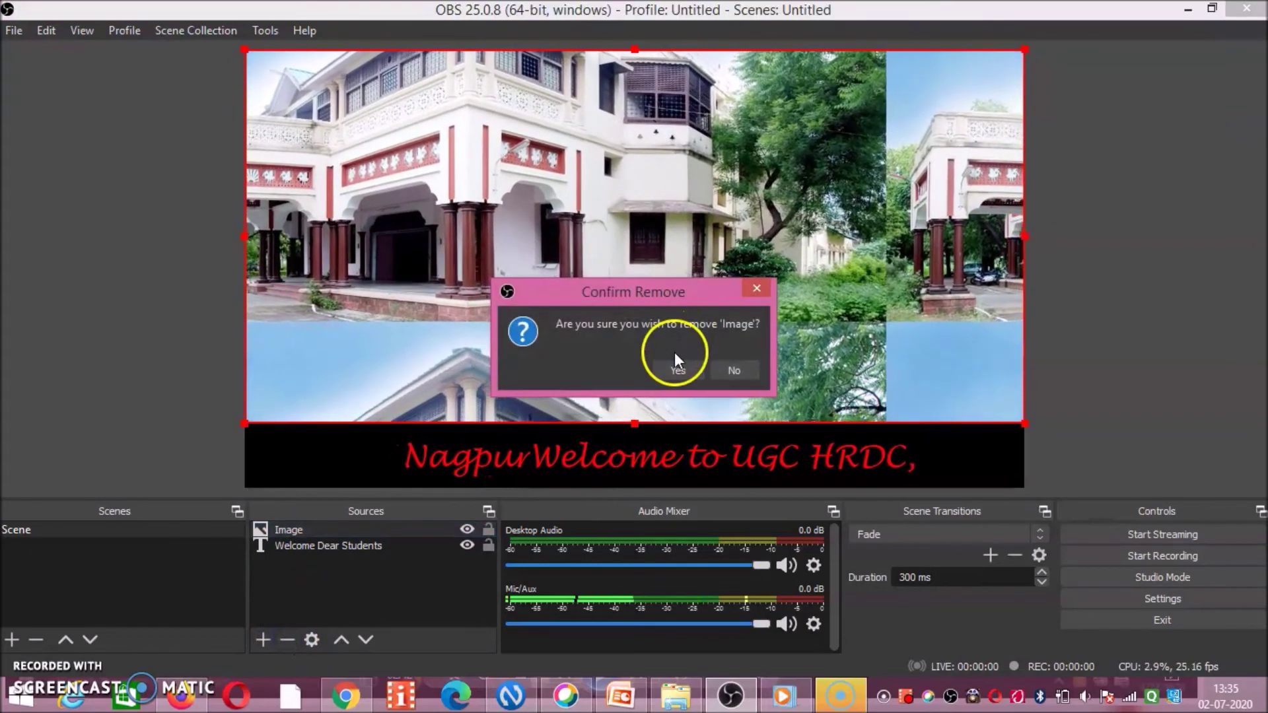
click(672, 368)
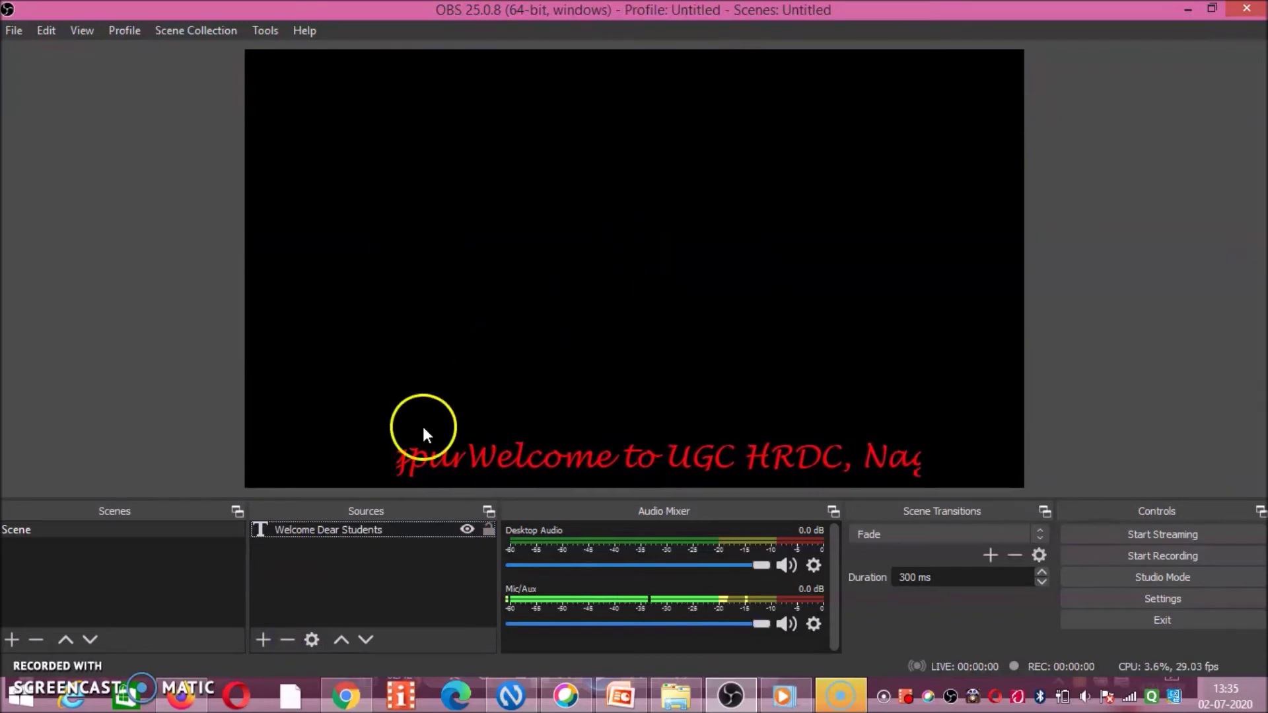
Step: Remove the Welcome Dear Students text source, leaving the scene empty
click(347, 529)
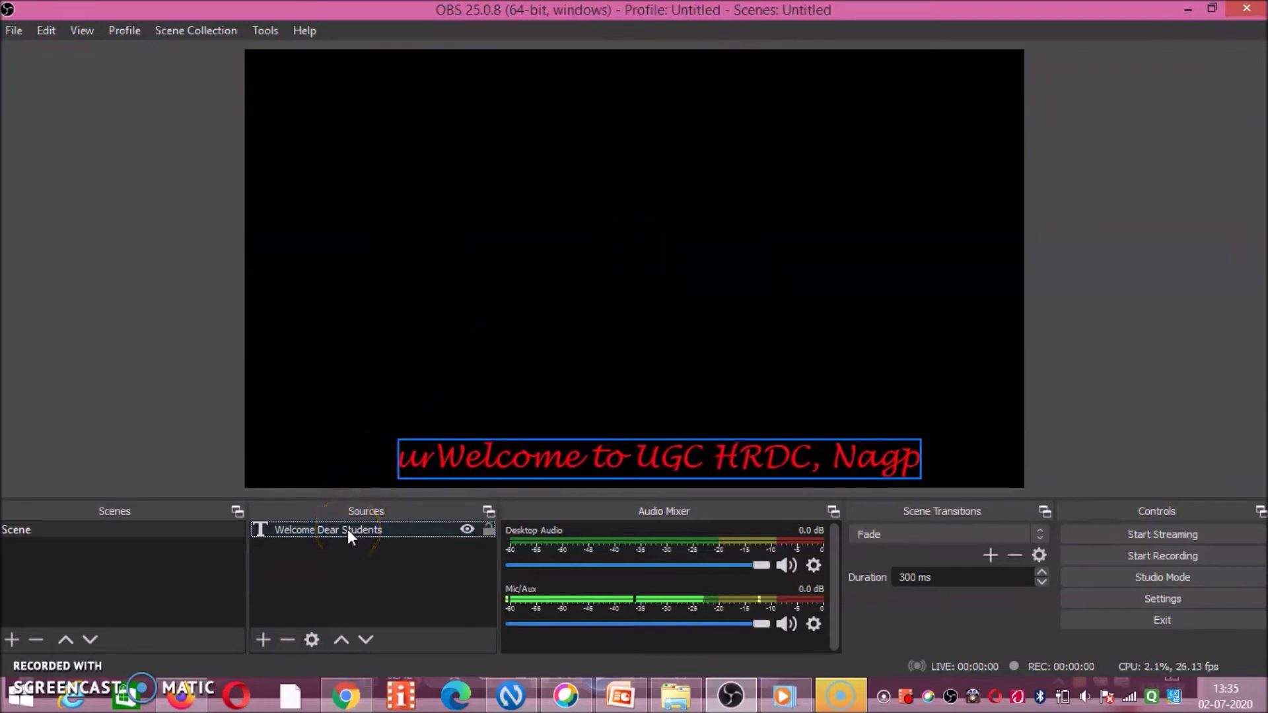
click(347, 529)
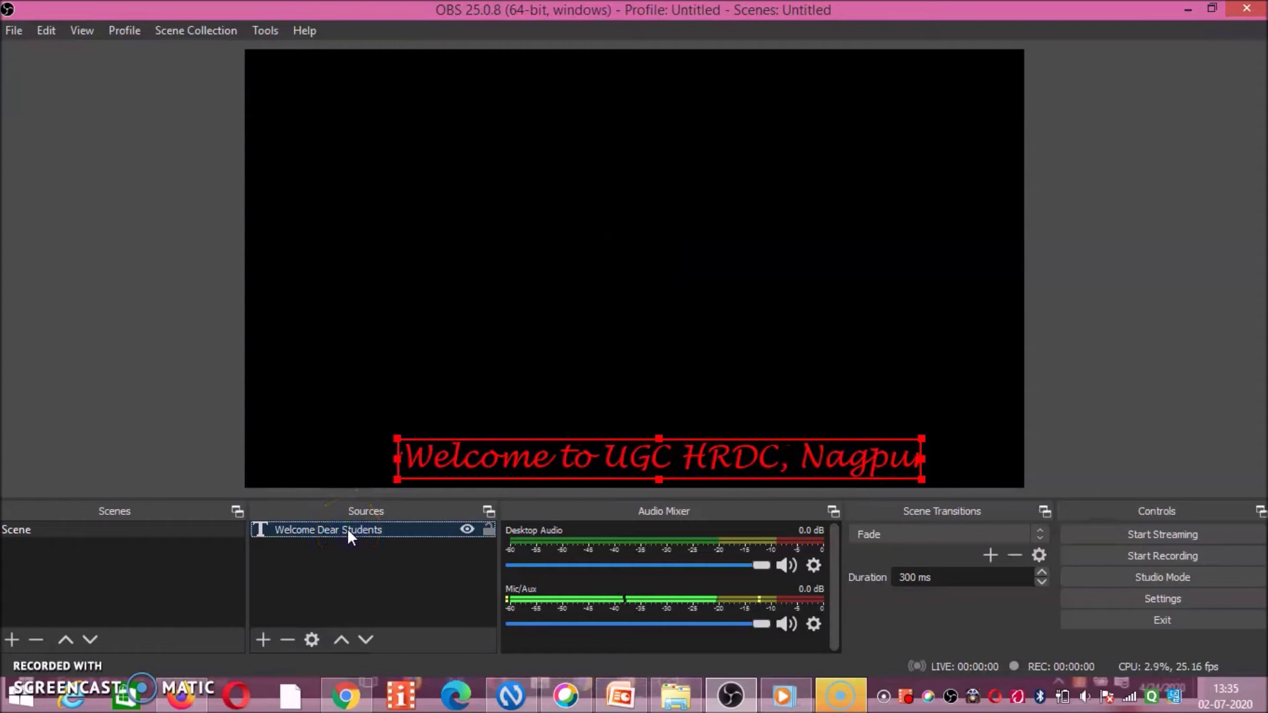
click(284, 639)
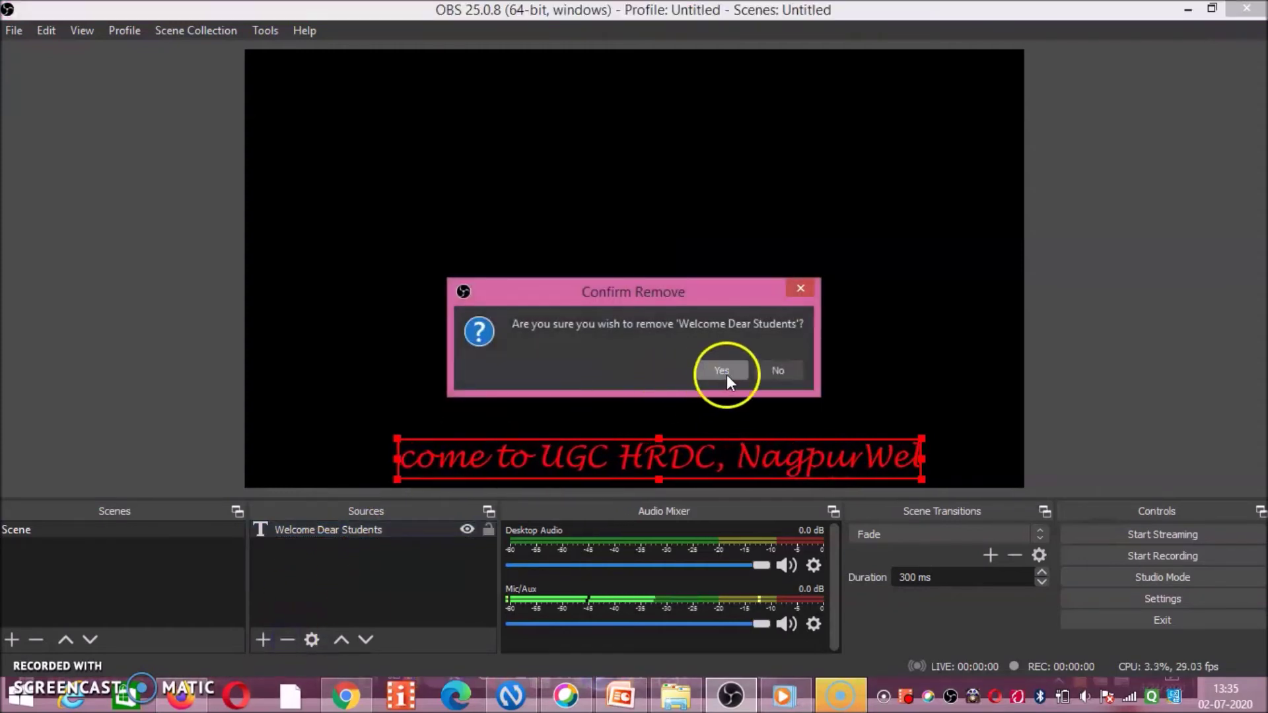
click(726, 370)
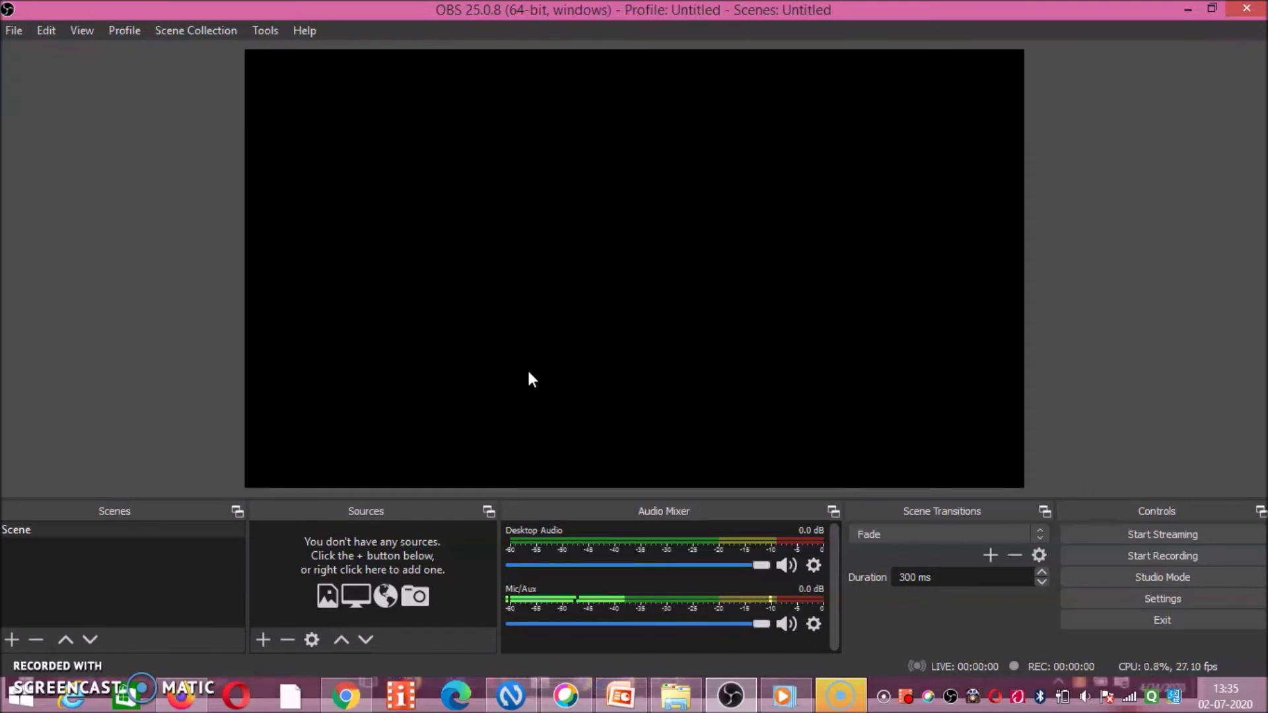
click(493, 378)
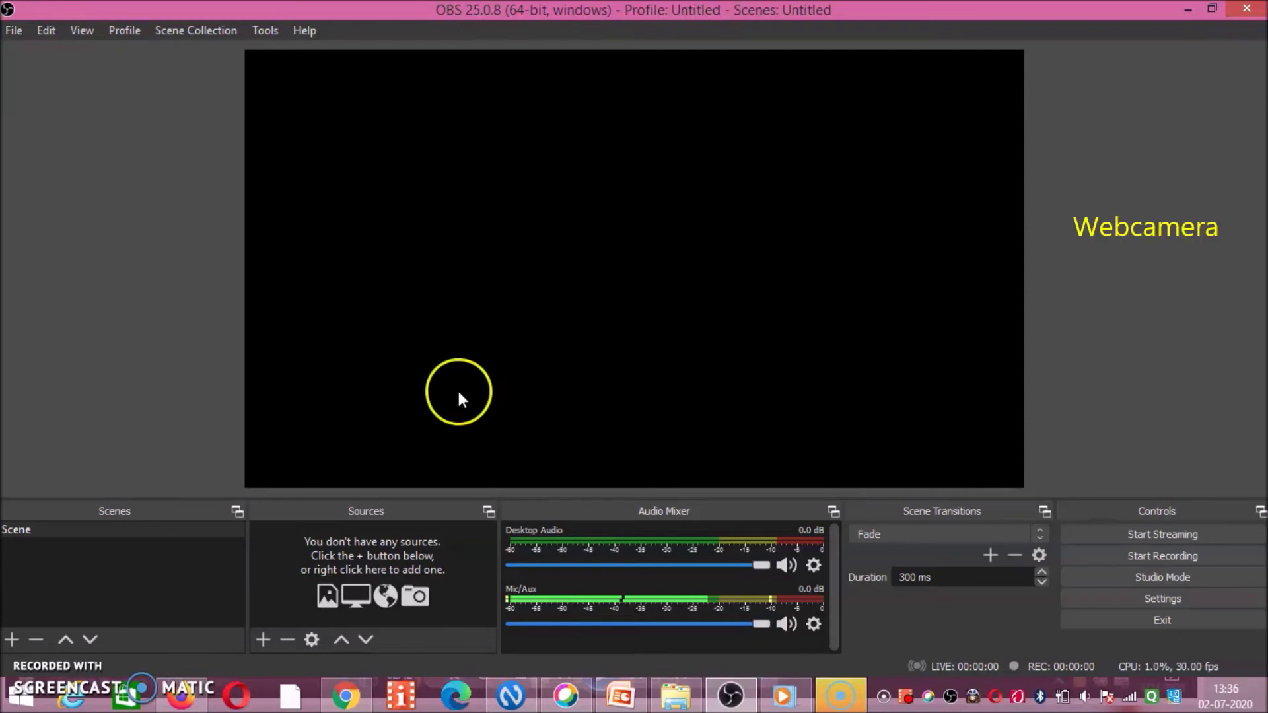
Step: Add a Video Capture Device source with its default name and properties
click(263, 639)
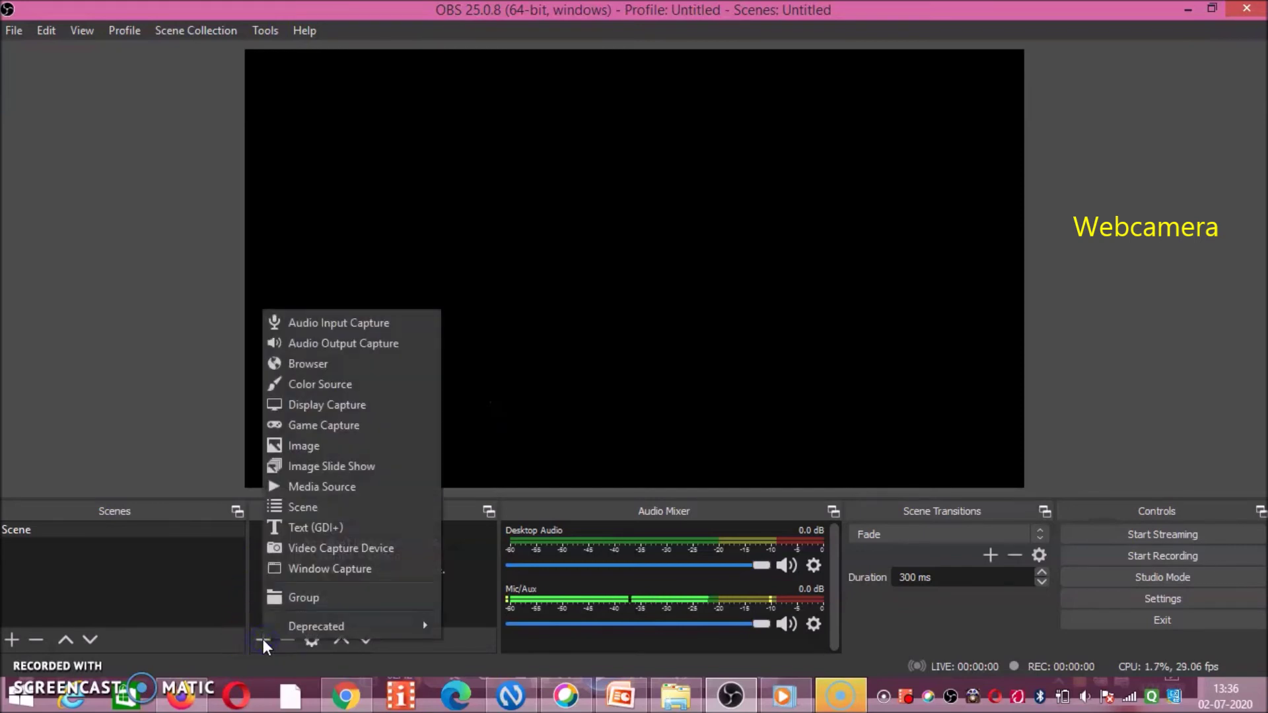
click(325, 549)
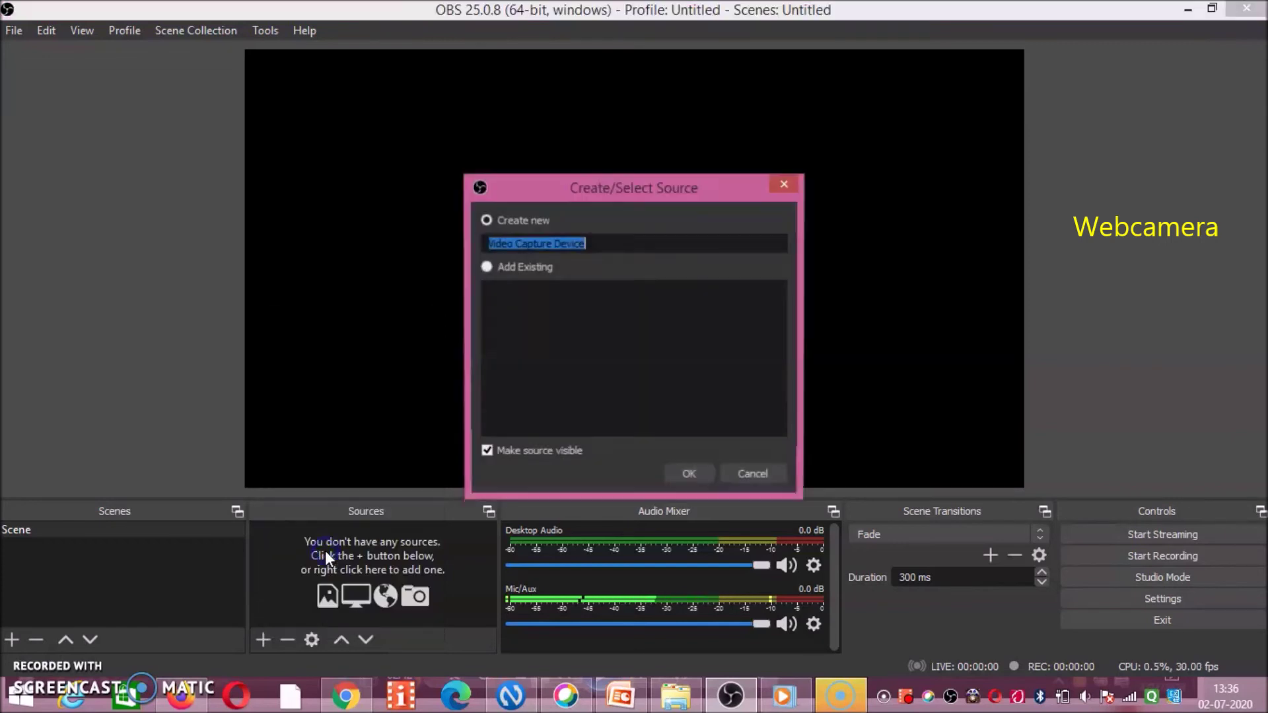
click(690, 475)
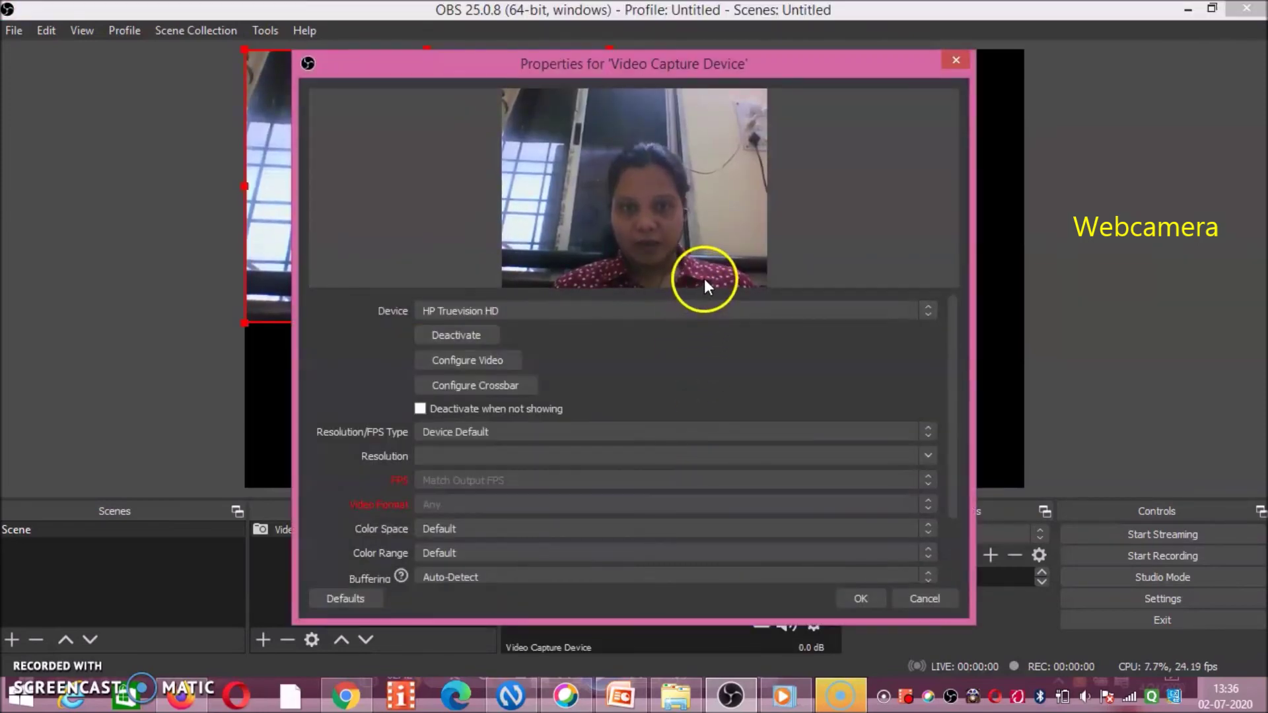
click(862, 598)
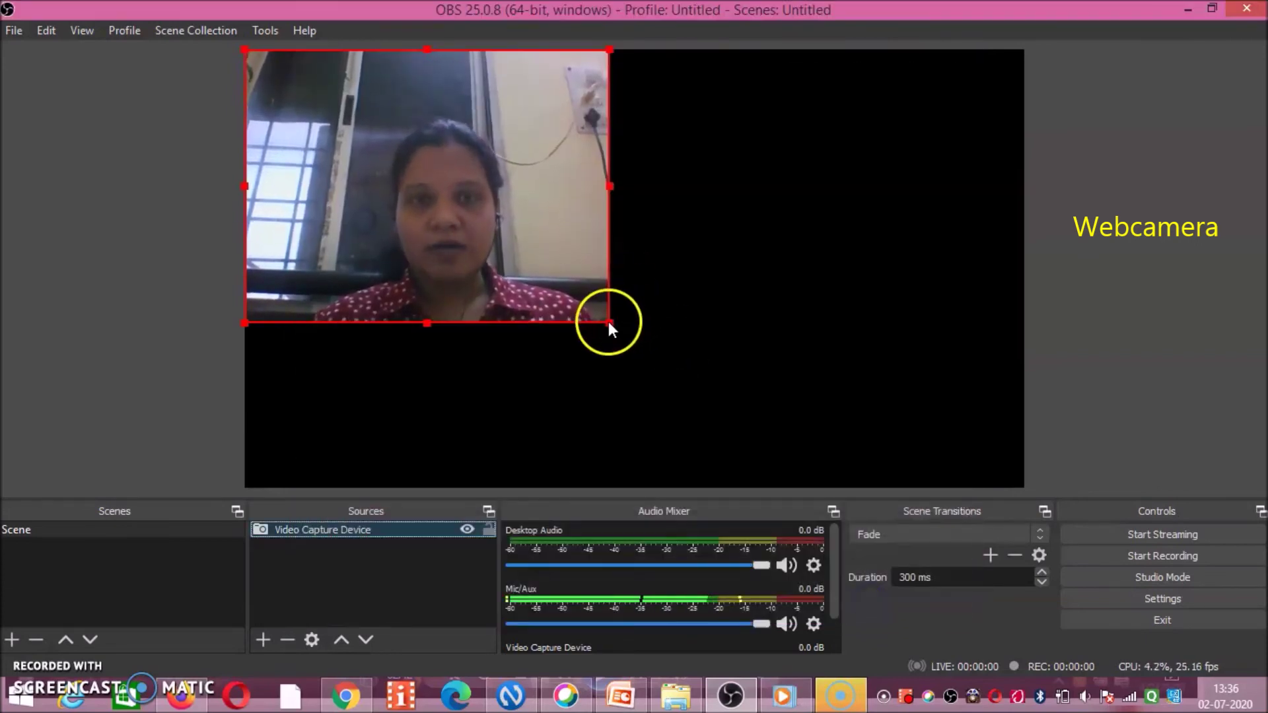
Step: Shrink the webcam picture to about half size and place it bottom-right
drag(608, 323, 362, 135)
drag(288, 63, 943, 421)
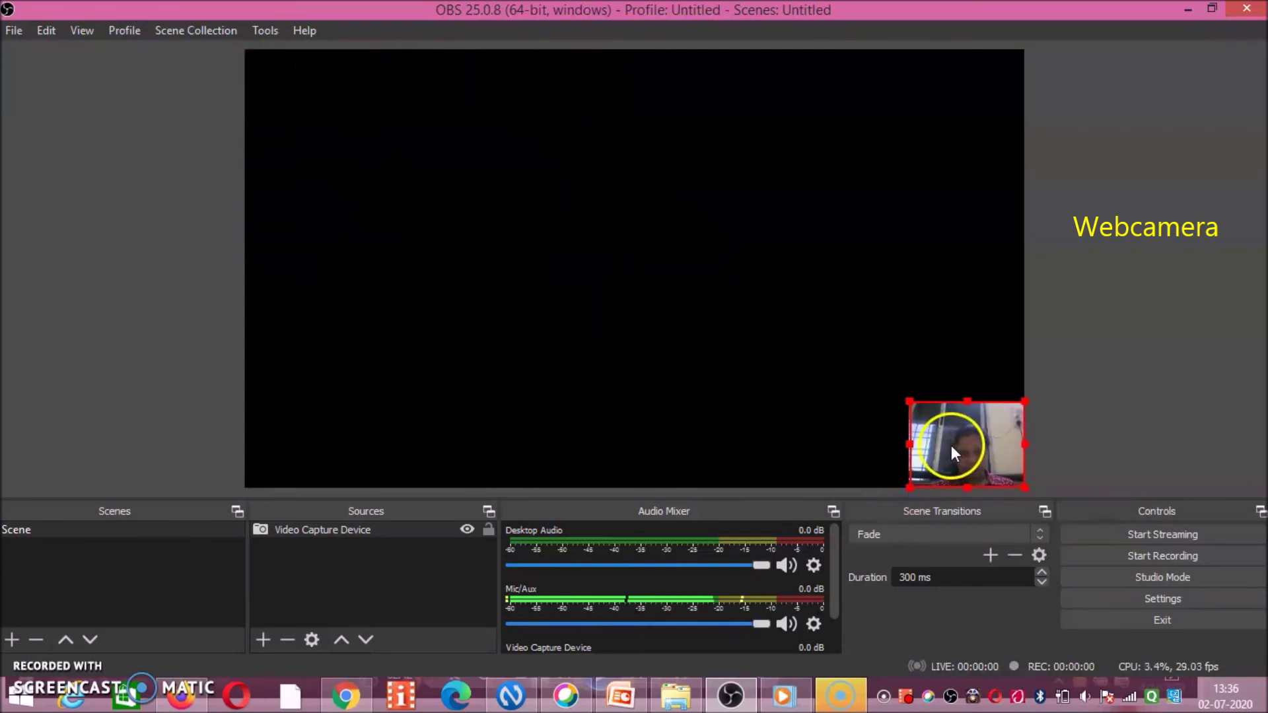
click(580, 200)
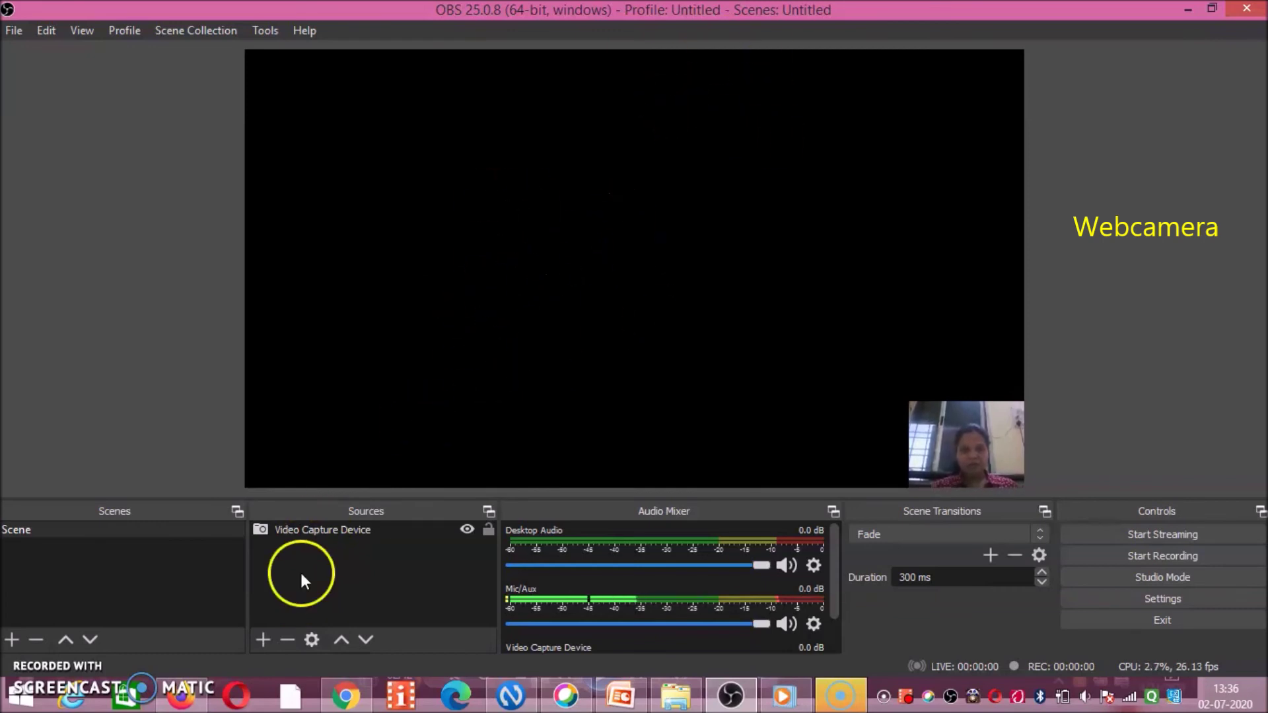
Step: Open the add-source menu under Sources to list the available source types
click(263, 640)
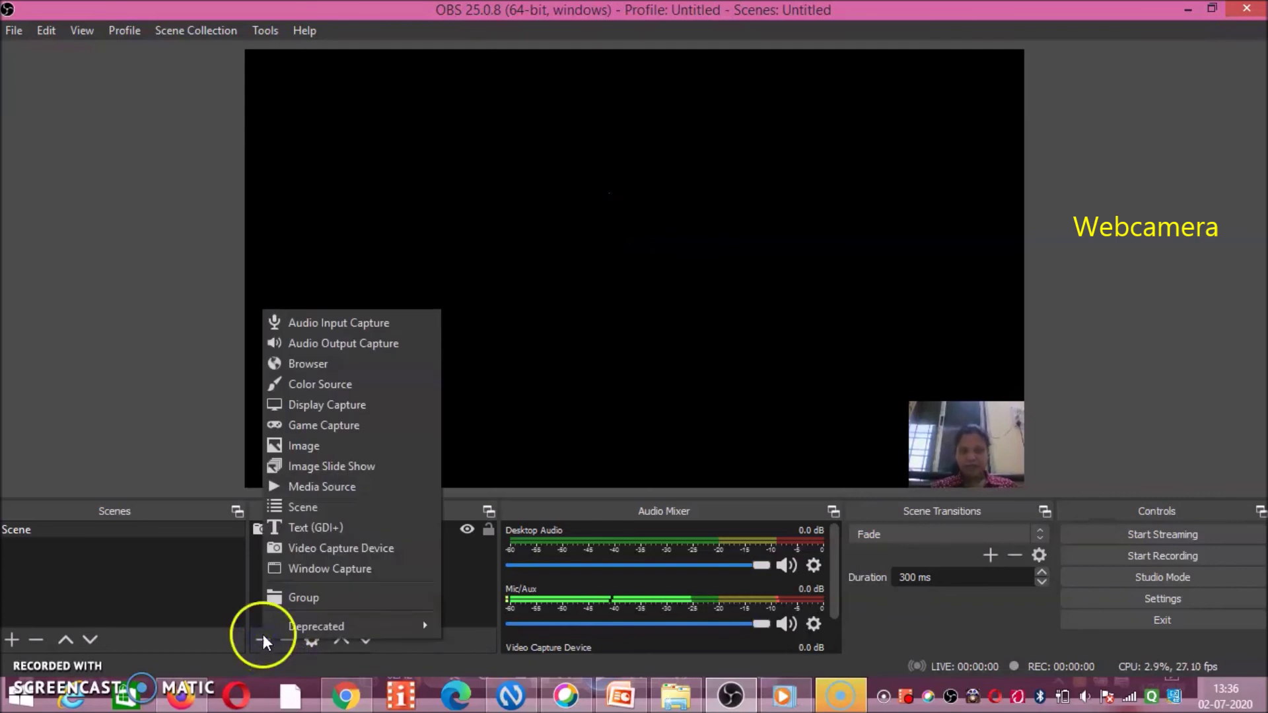